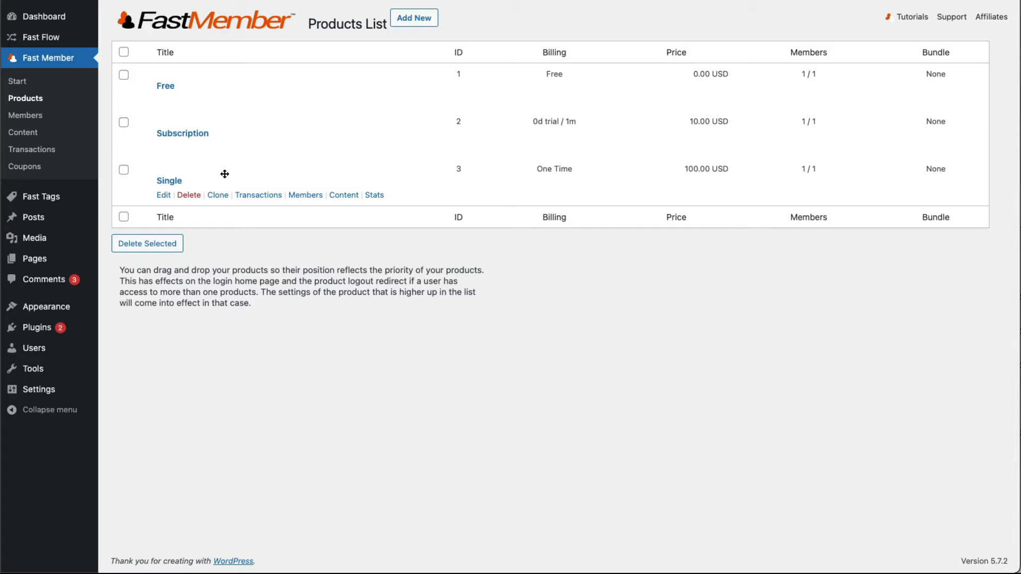
Open the Free product for editing and place the cursor in its description.
click(168, 87)
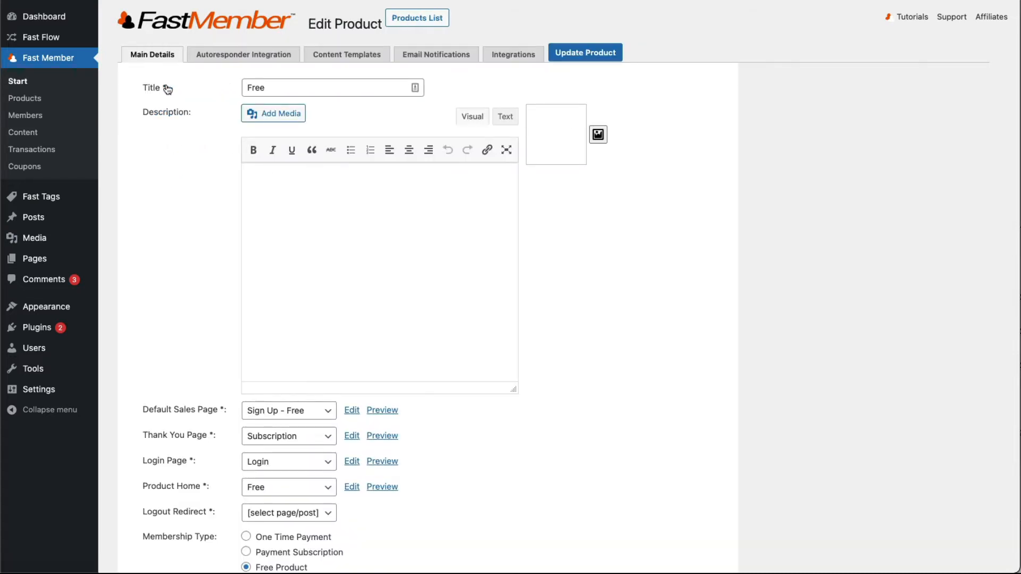
click(327, 211)
Inspect the product picture chooser's upload option and close the chooser without selecting an image.
click(598, 135)
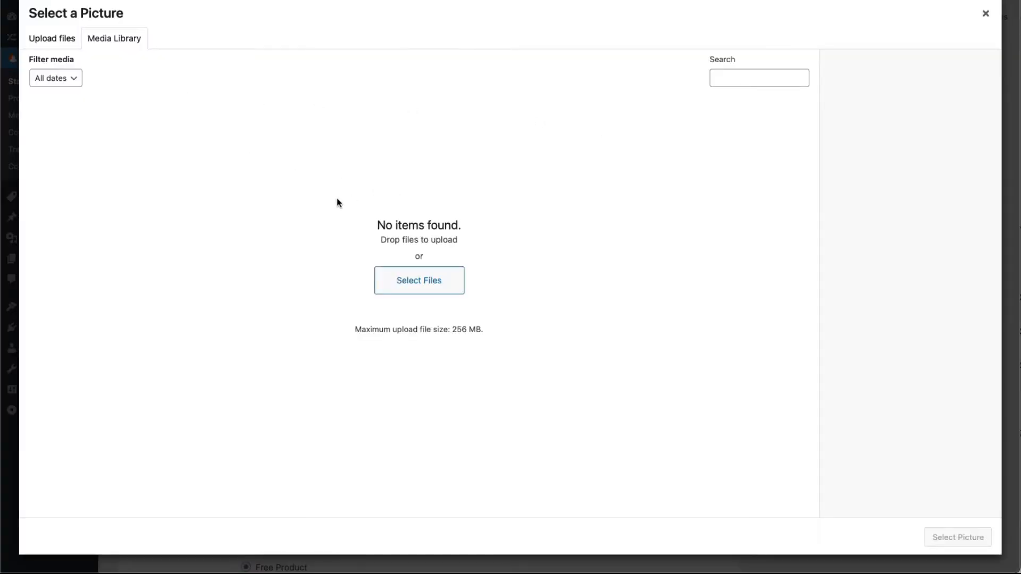
click(75, 42)
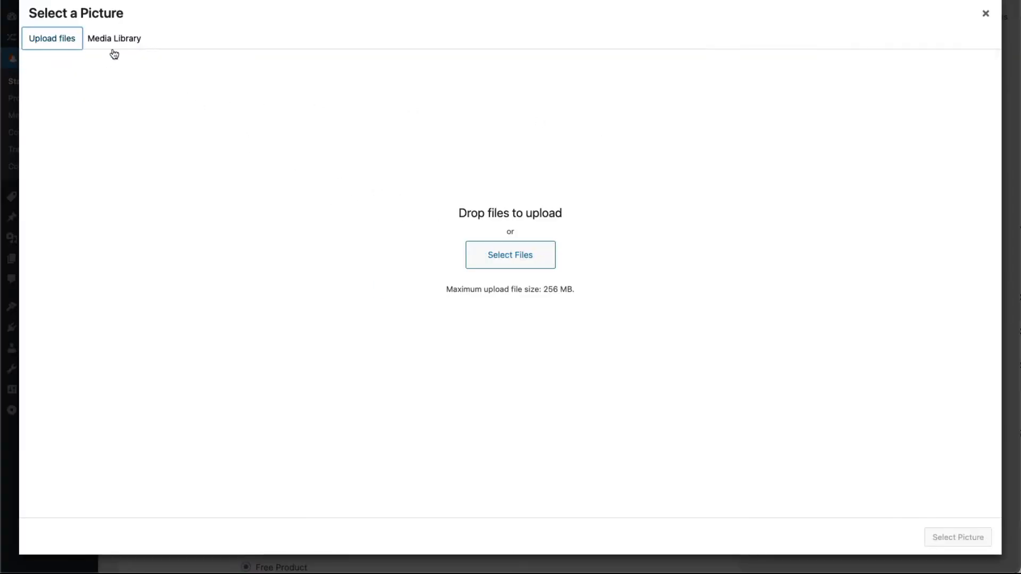
click(983, 16)
Try the One Time Payment and Payment Subscription membership types, and return the product to Free Product.
scroll(109, 219, down, 6)
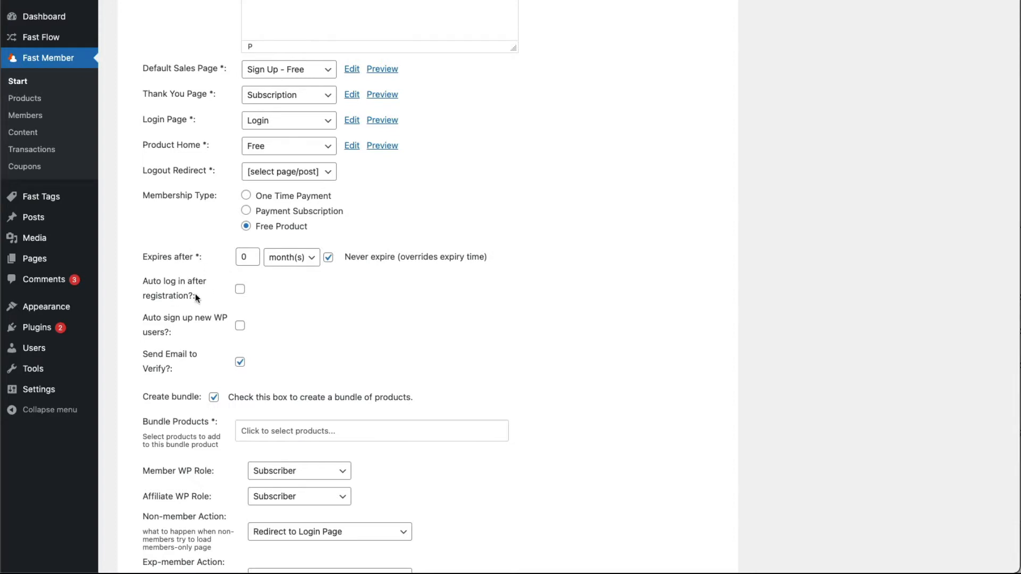
click(267, 201)
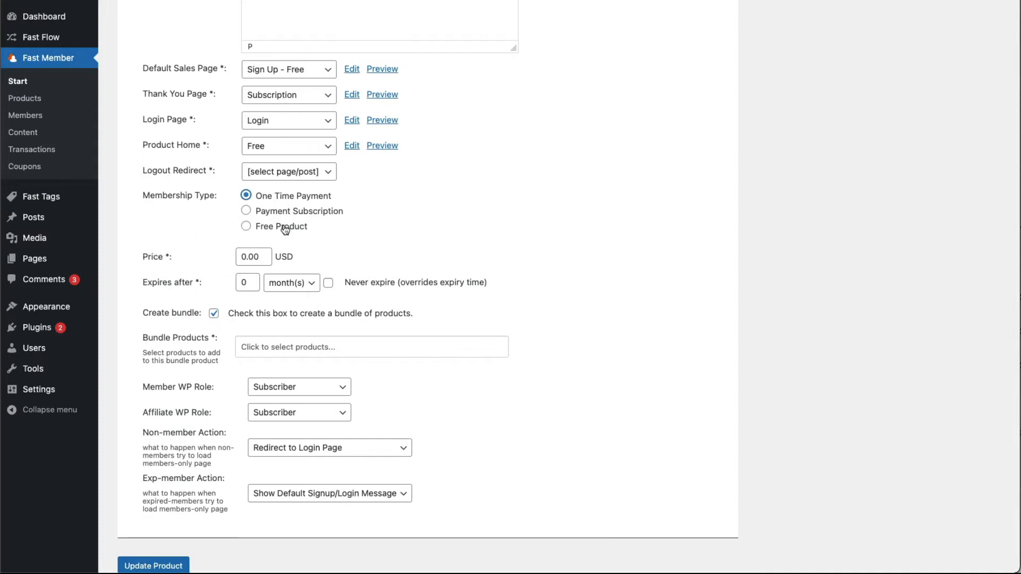
click(269, 211)
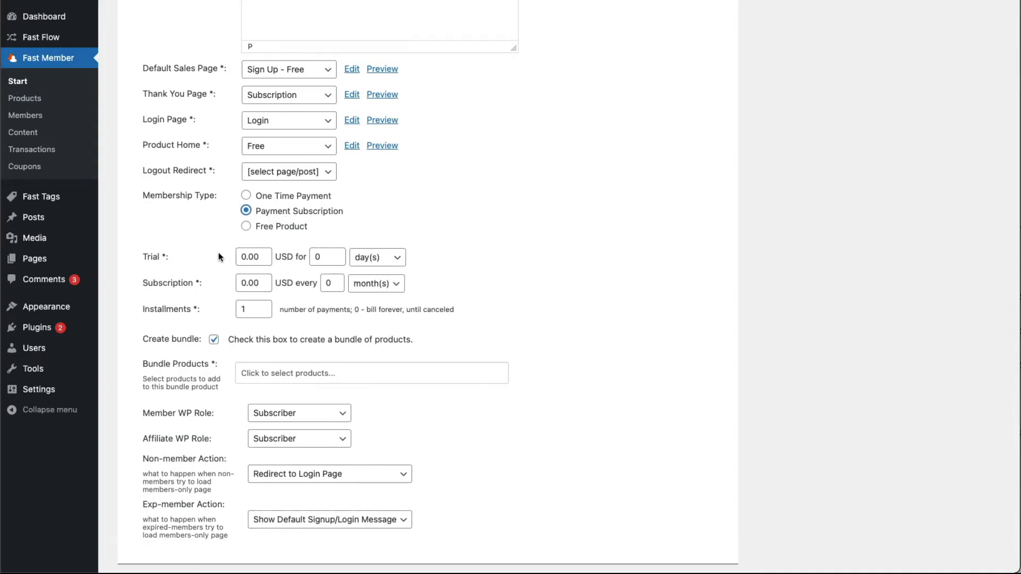
click(281, 227)
Try bundling the Subscription and Single products, and leave the Create bundle option turned off.
scroll(173, 311, down, 5)
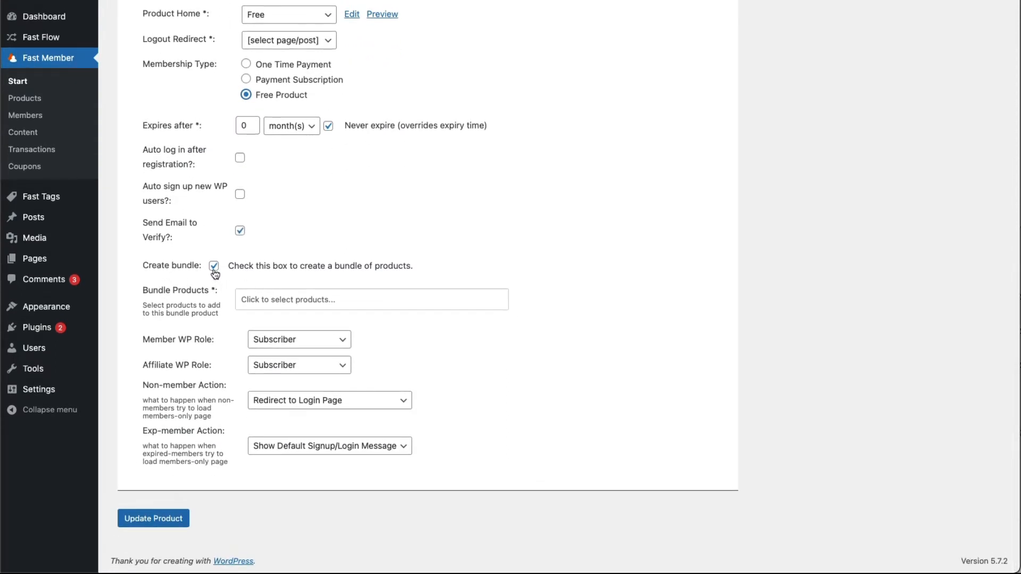
click(213, 266)
click(214, 311)
click(282, 298)
click(278, 317)
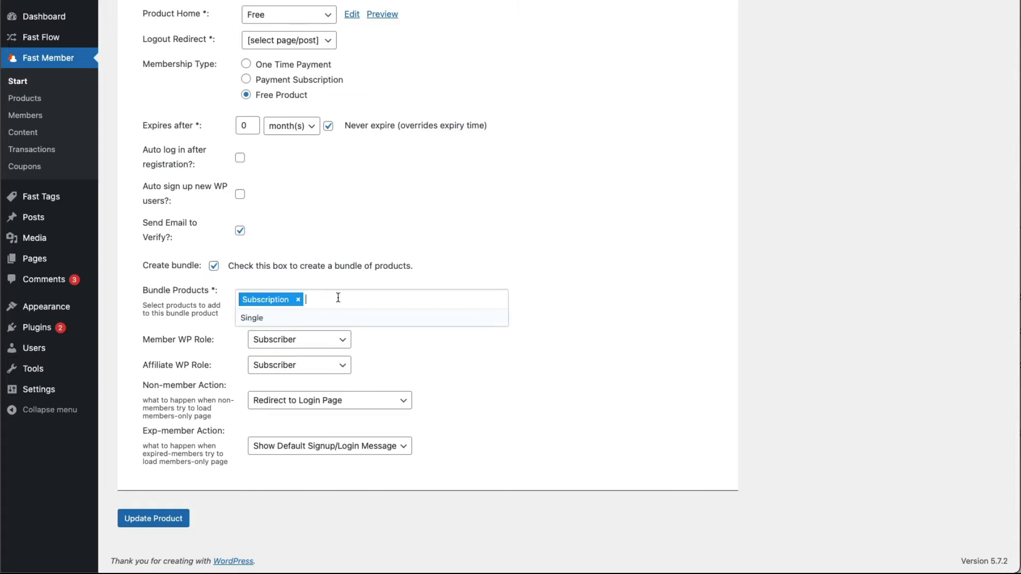
click(256, 323)
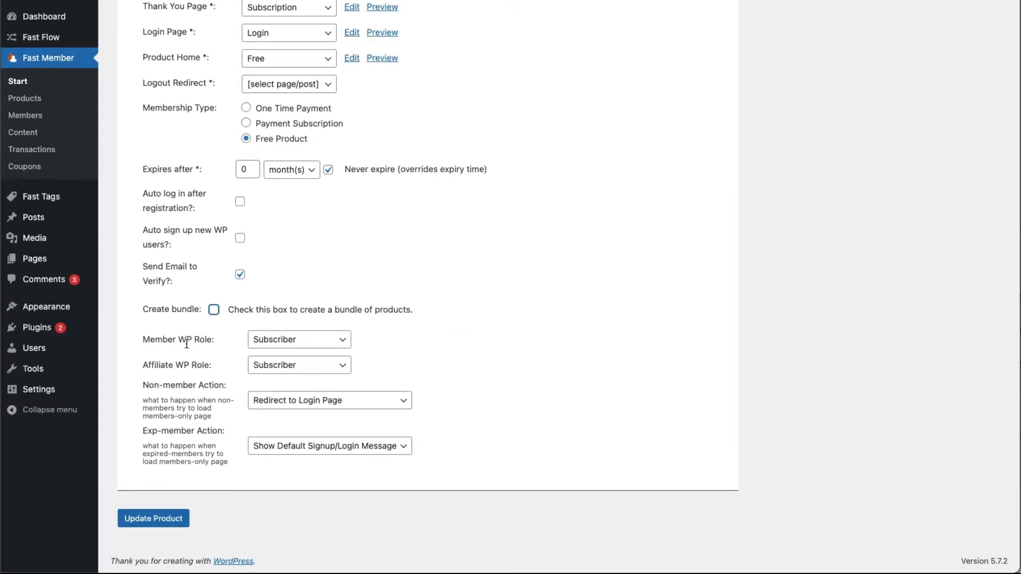
Look through the roles available for Member WP Role without changing the selection.
click(280, 345)
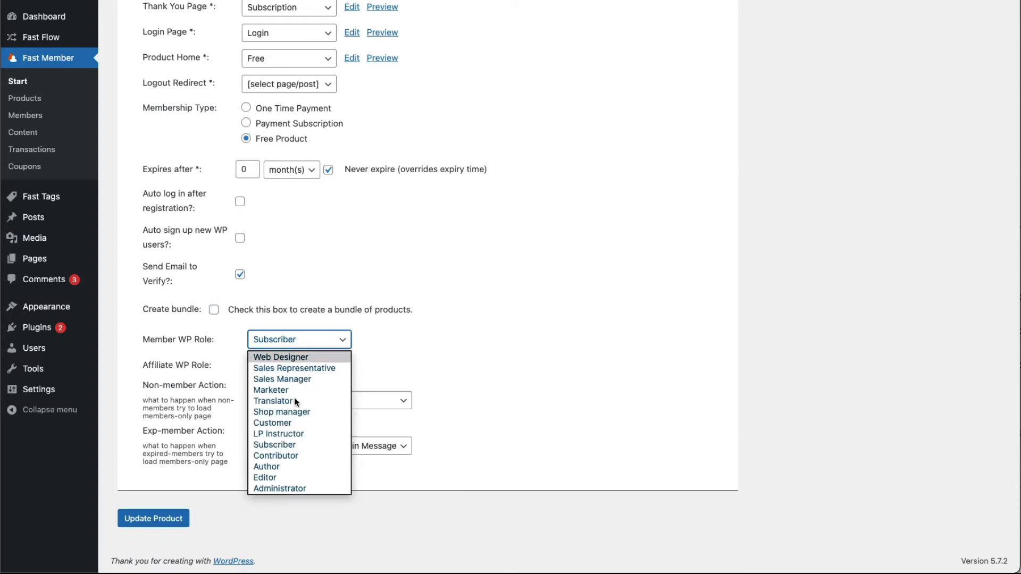
click(391, 340)
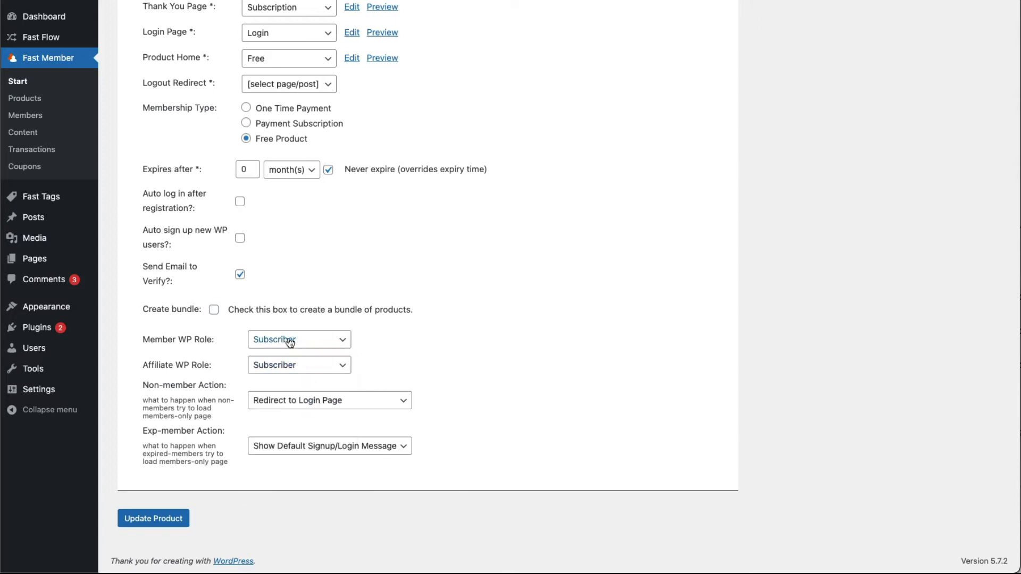
click(290, 343)
click(154, 334)
Try Show Custom Message and Show Default Signup/Login Message as the product's Non-member Action.
click(319, 402)
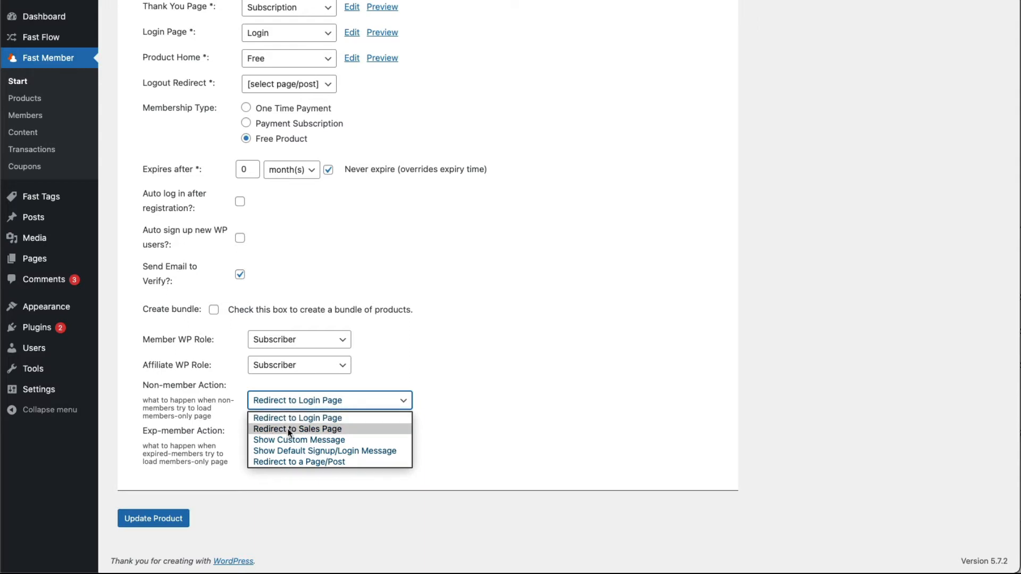
click(301, 439)
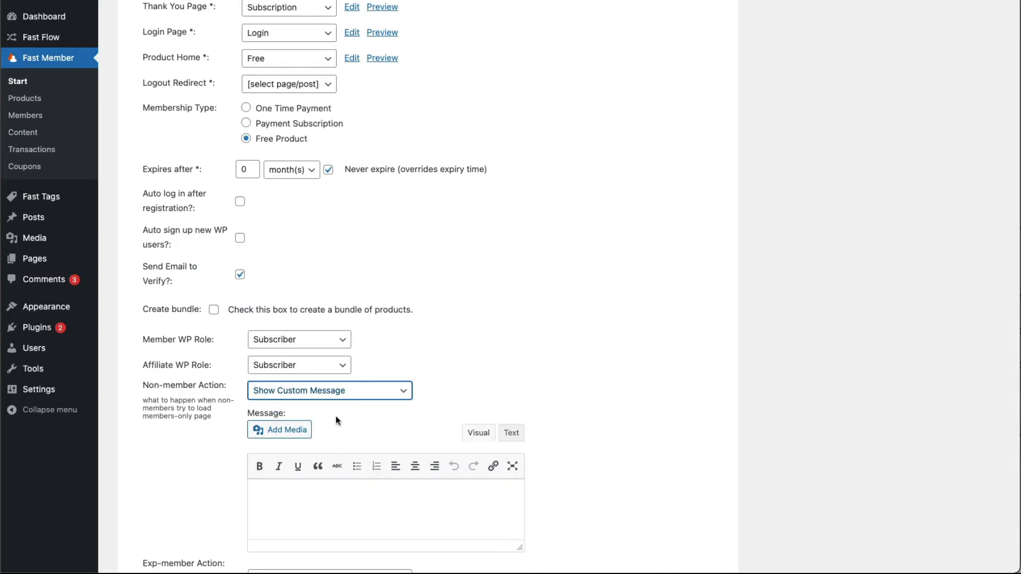
scroll(312, 525, down, 3)
click(342, 257)
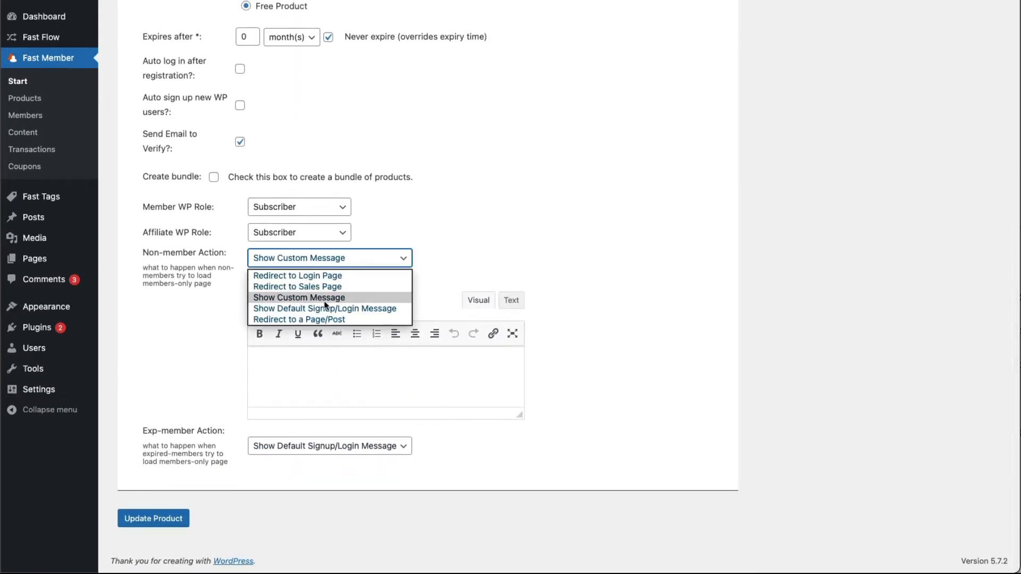
click(340, 309)
Set the Non-member Action to Redirect to a Page/Post and view the target page choices without picking one.
click(330, 400)
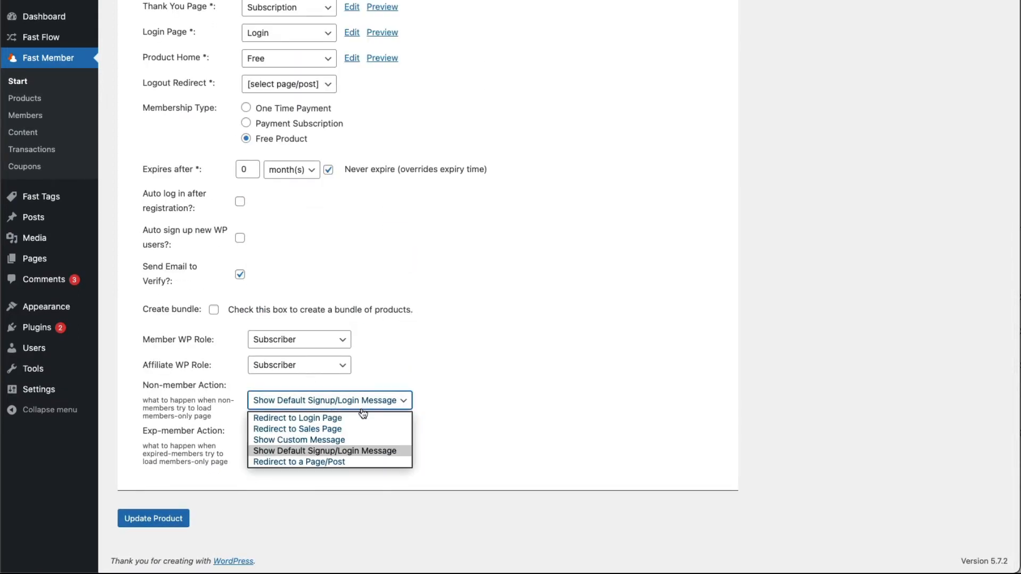
click(297, 461)
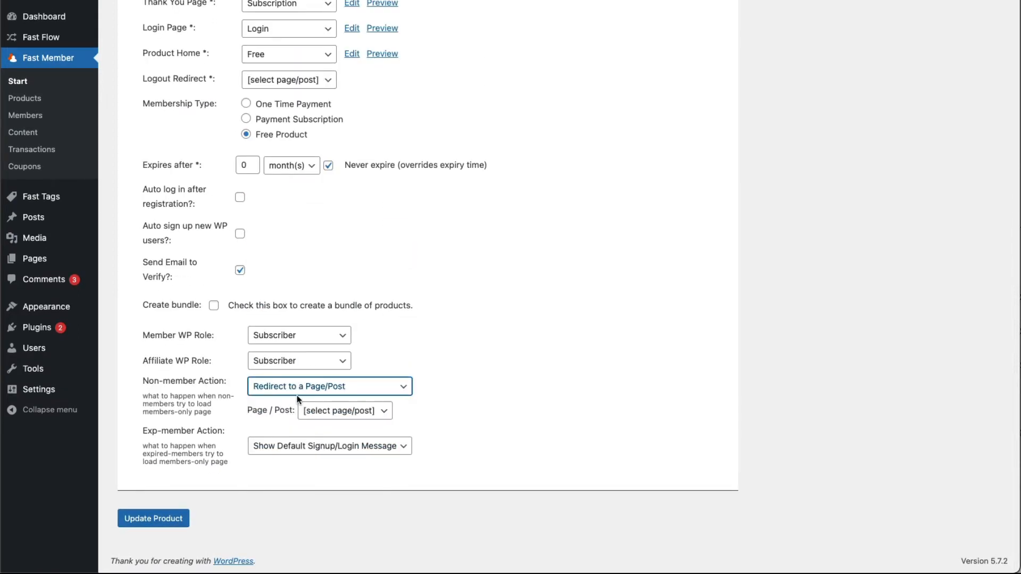
click(370, 414)
scroll(338, 327, down, 2)
click(495, 345)
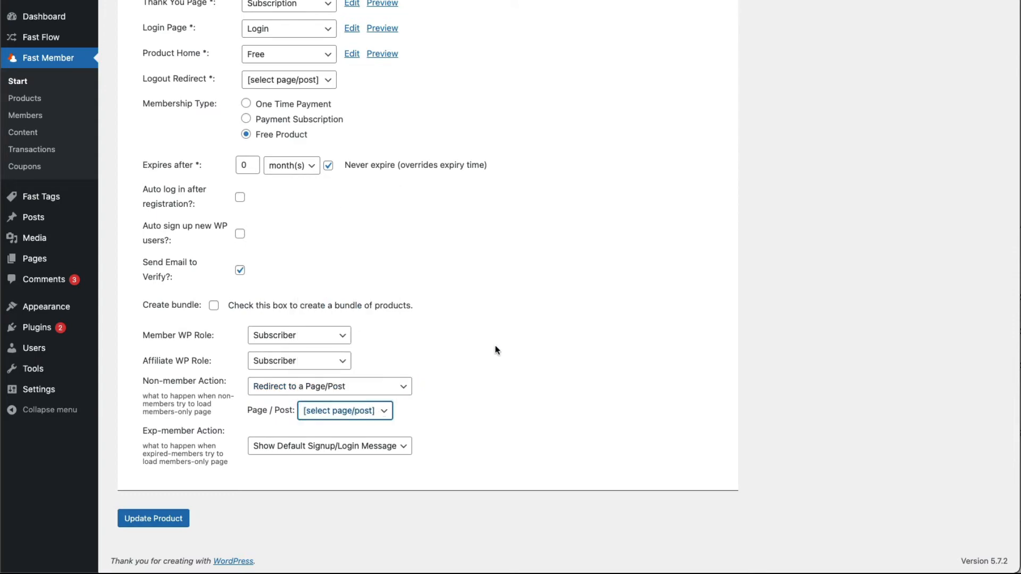
In the product's autoresponder integration settings, check the Custom service's Form Code field and set the Autoresponder Service to [no integration].
scroll(397, 372, up, 8)
scroll(560, 374, down, 6)
scroll(559, 373, up, 7)
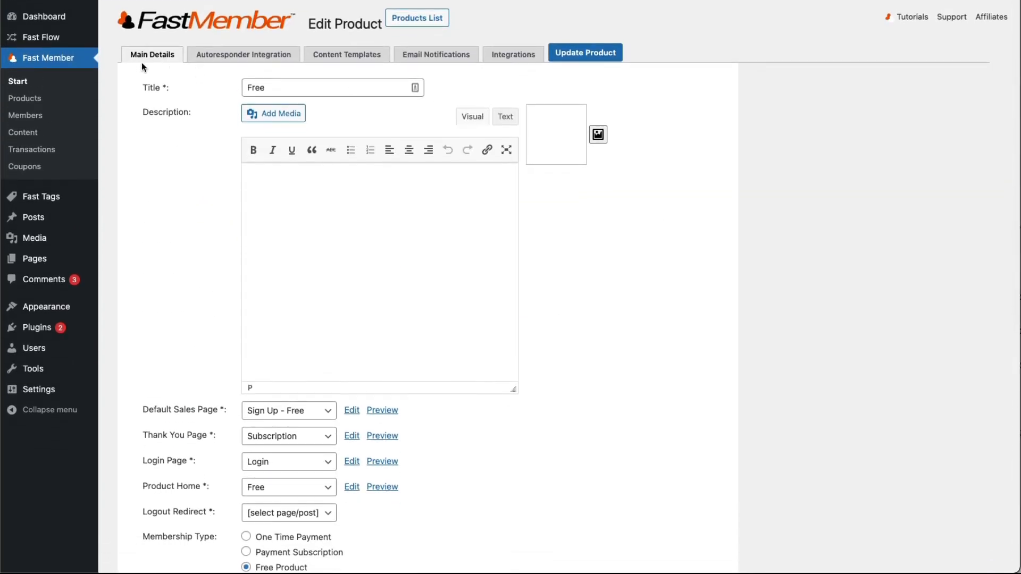
click(218, 59)
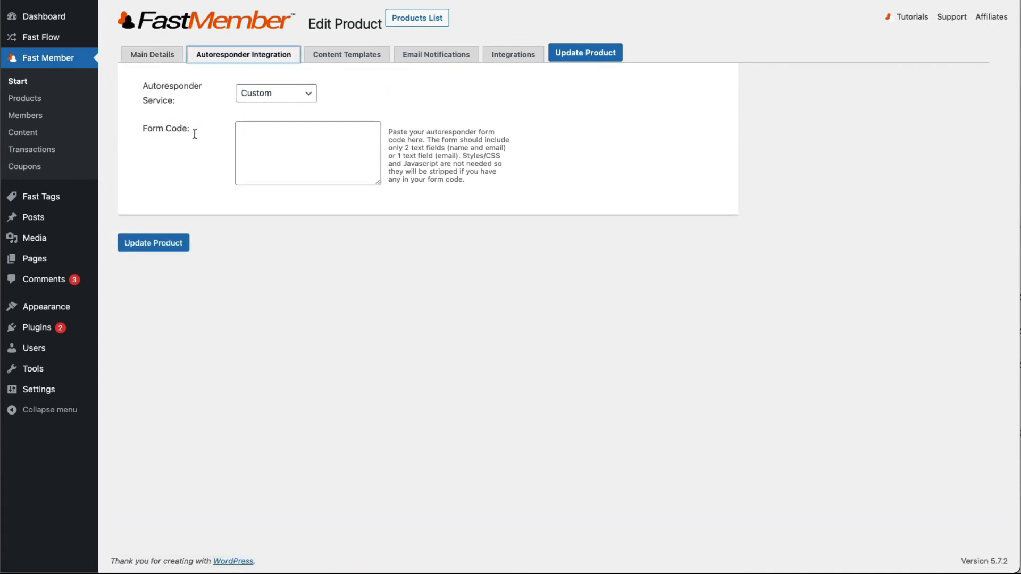
click(277, 95)
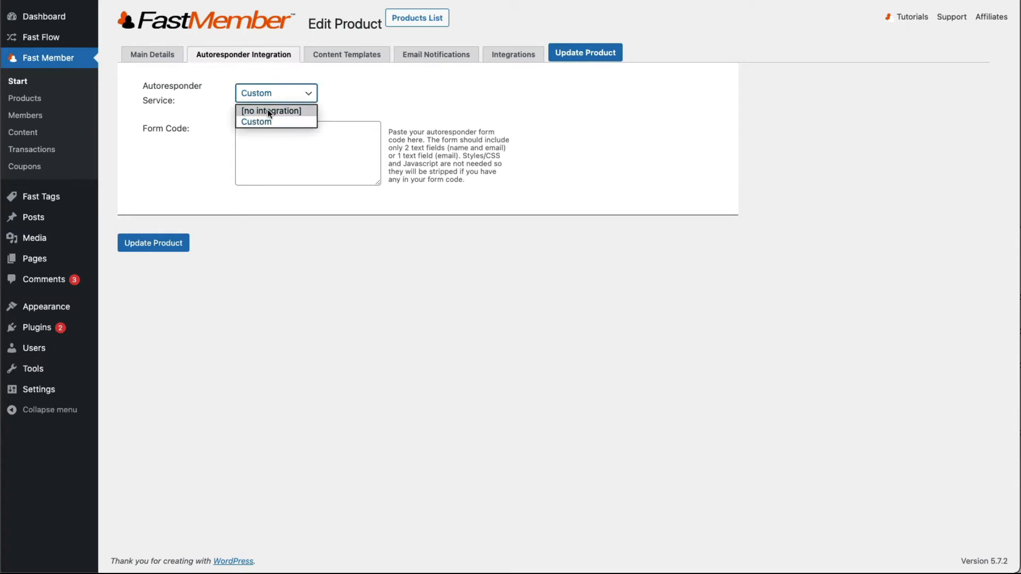
click(269, 107)
click(280, 97)
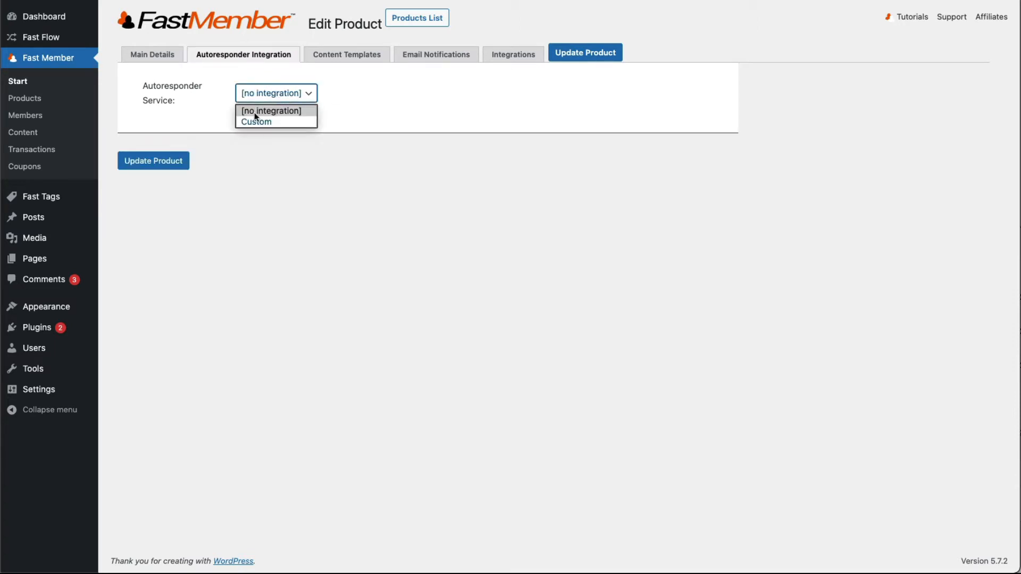
click(275, 118)
click(337, 147)
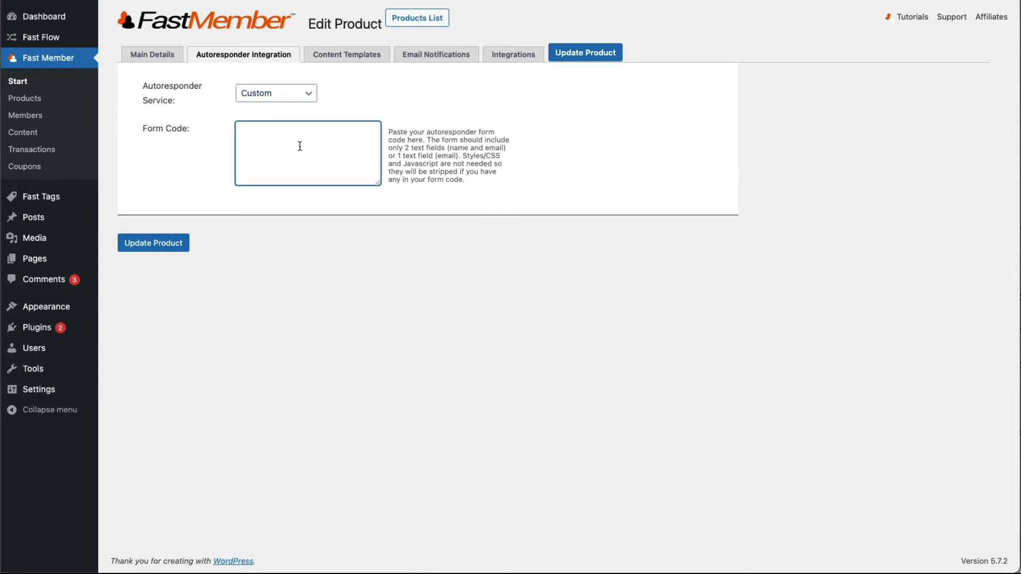
click(290, 99)
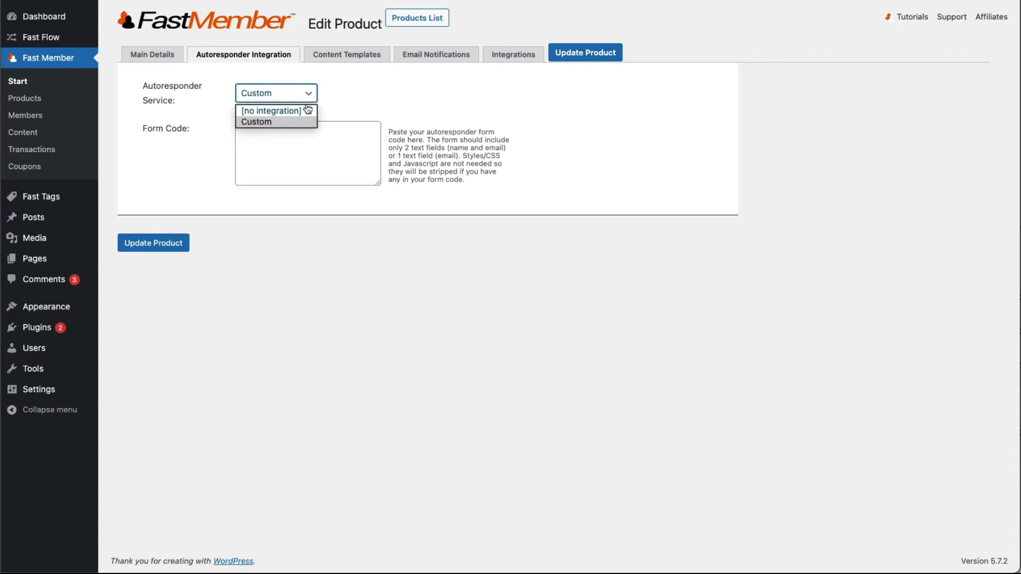
click(307, 107)
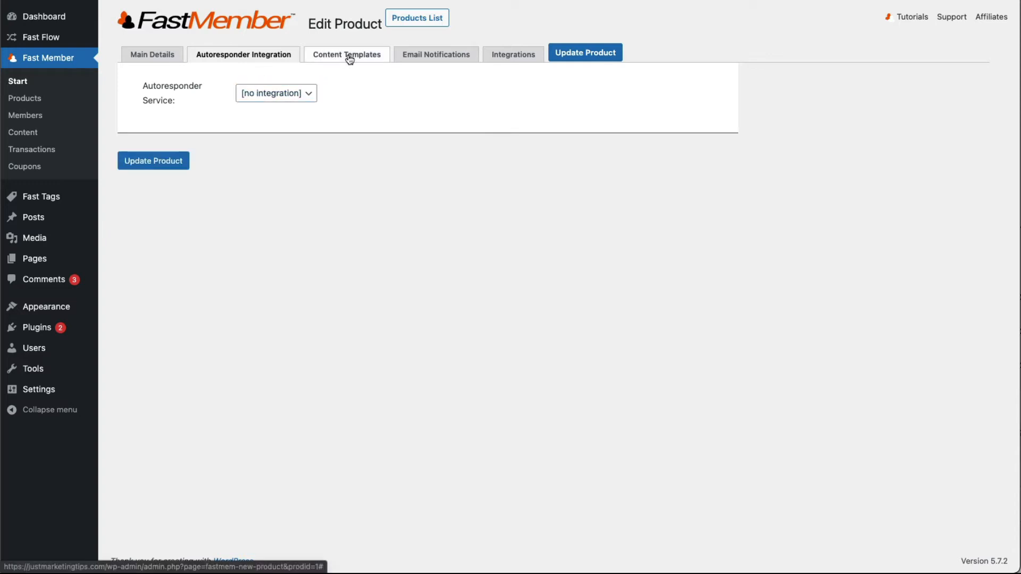
Review the hidden content message template, the email sender details, and the welcome and confirmation email templates.
click(340, 58)
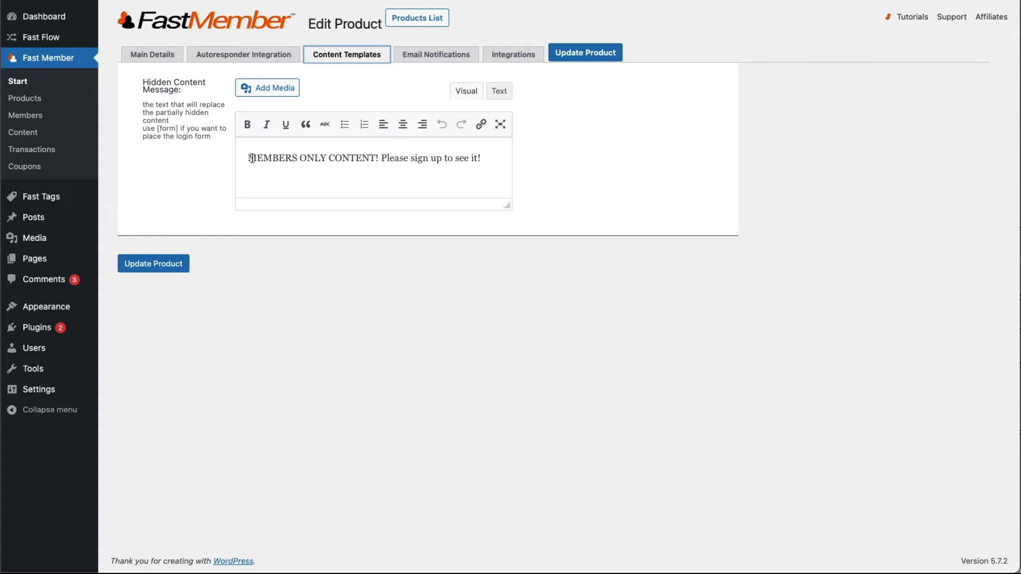
click(423, 53)
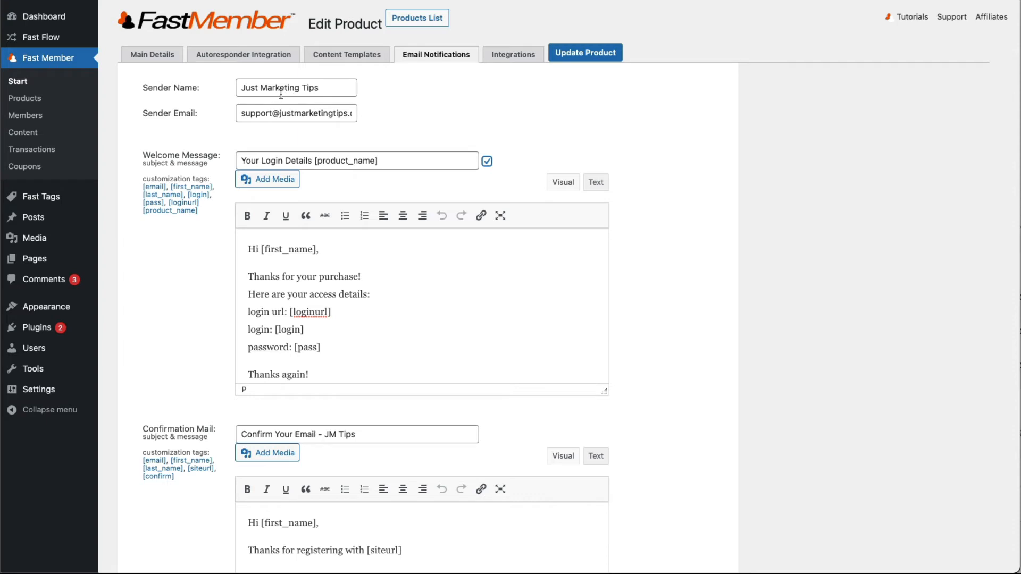
mouse_move(37, 44)
double_click(488, 162)
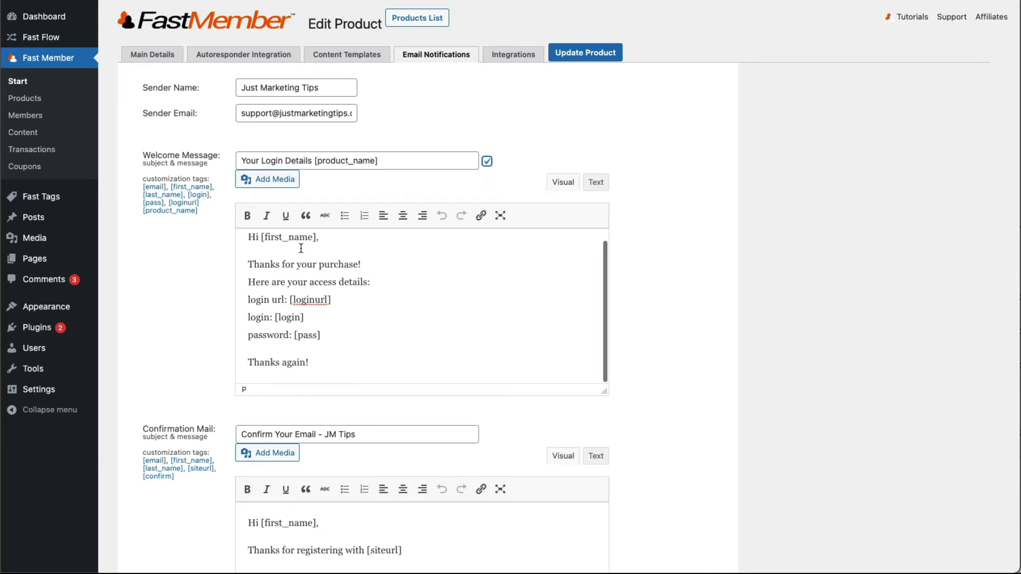
scroll(271, 202, down, 4)
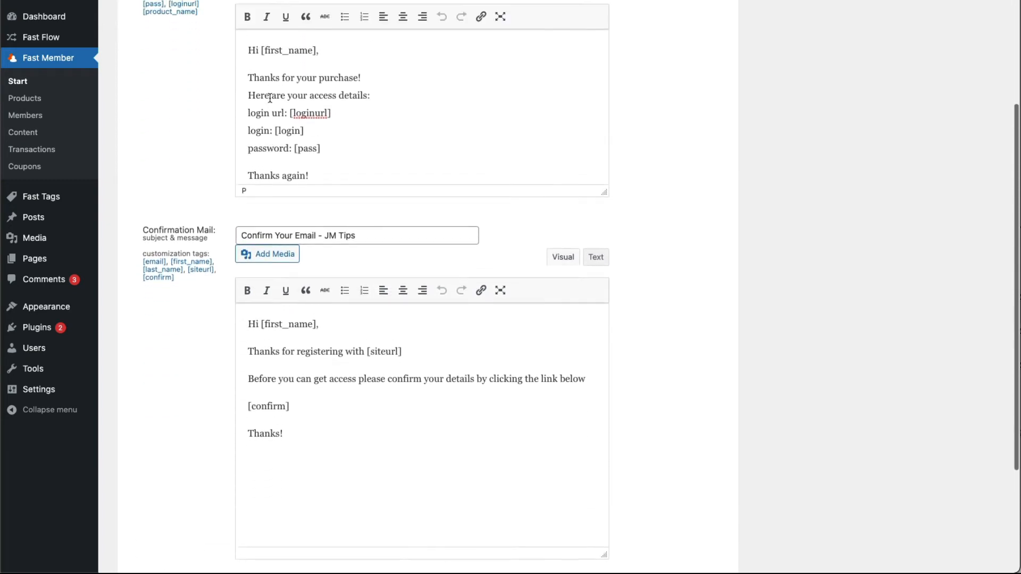
scroll(276, 188, up, 3)
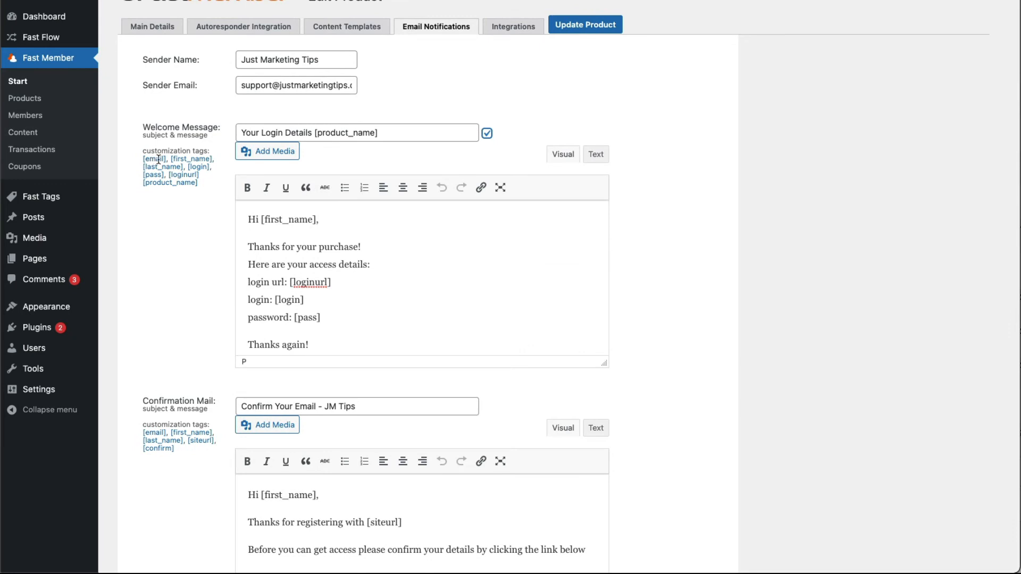
Try inserting the [pass] customization tag on a new line below the welcome message's greeting, and remove it.
click(341, 220)
key(Return)
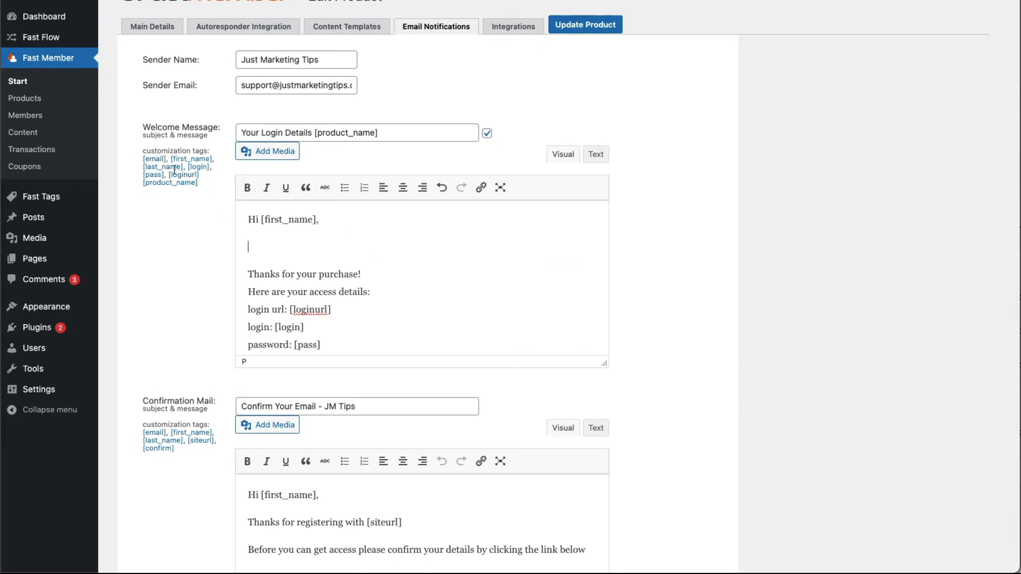
click(152, 174)
drag(300, 249, 223, 243)
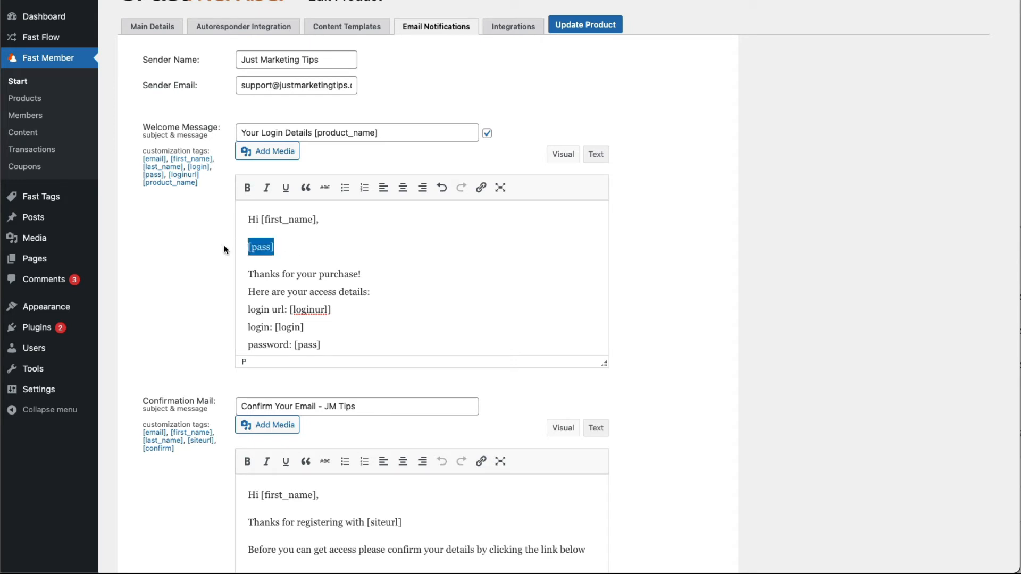
key(BackSpace)
key(BackSpace)
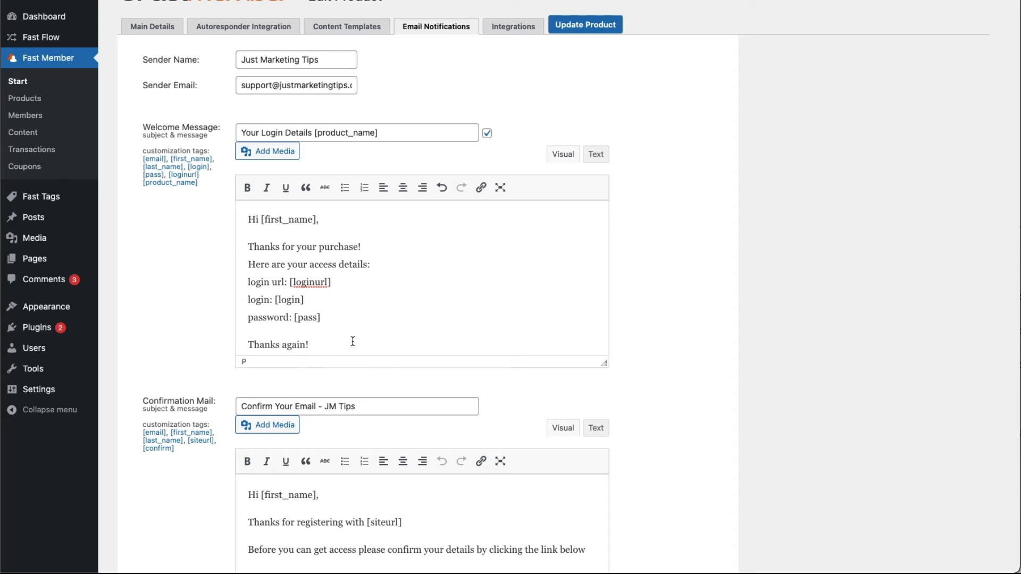
View the welcome message in the plain text editor, select its whole body, and return to the visual editor.
click(605, 155)
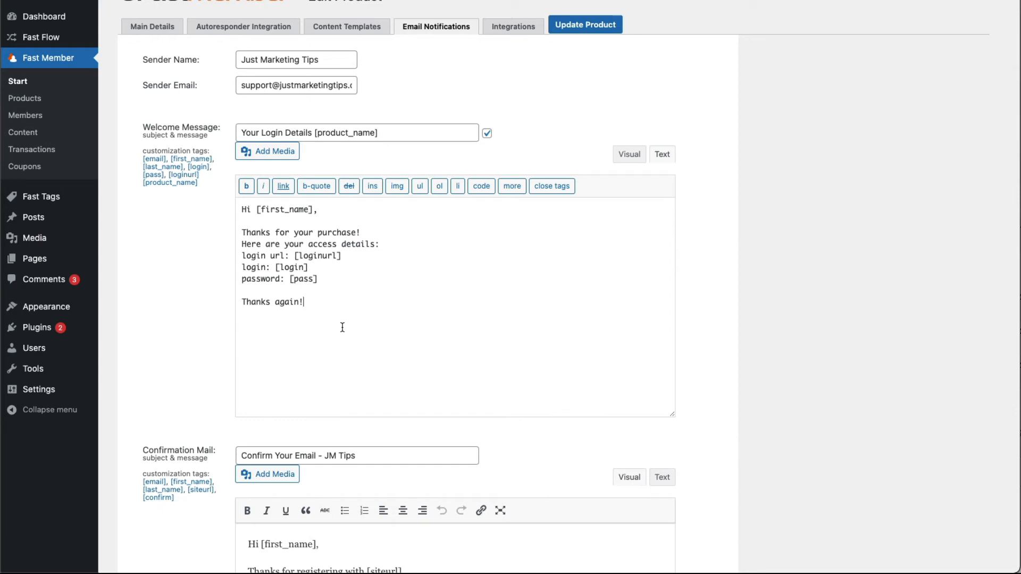
drag(343, 327, 168, 197)
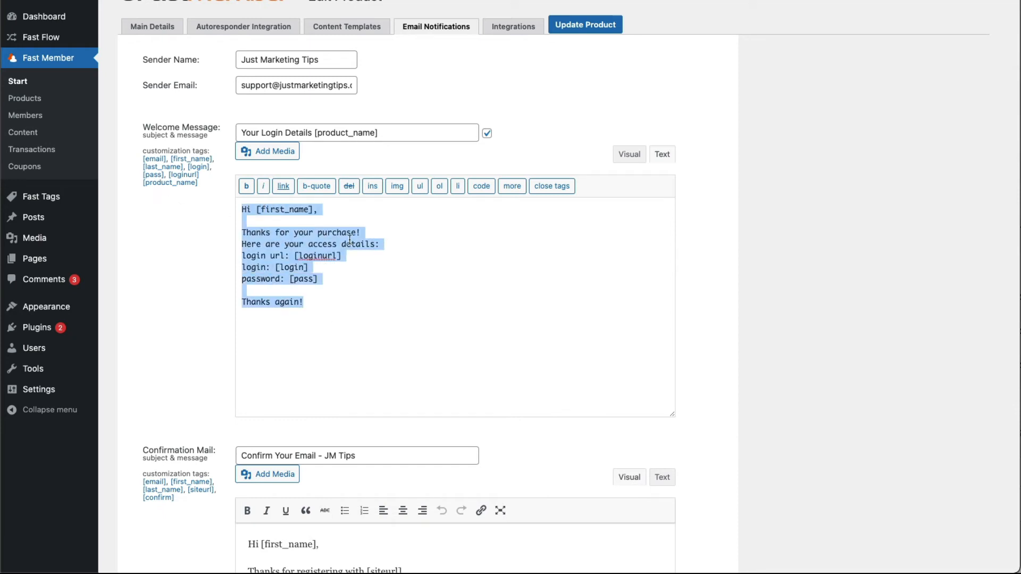
click(627, 154)
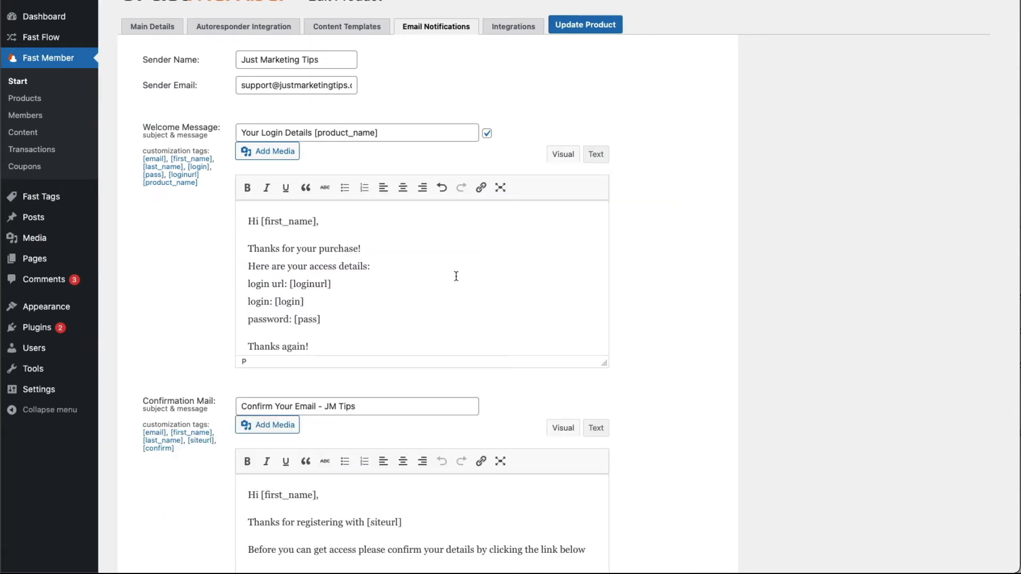
Review the welcome and confirmation email templates, their customization tags and the test email section of the email notifications.
scroll(456, 275, down, 5)
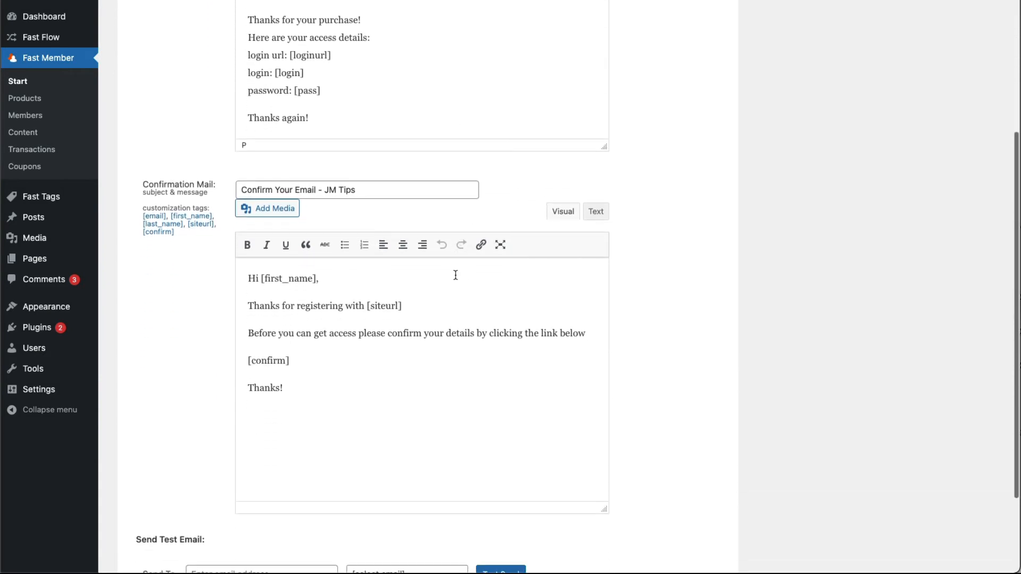
scroll(215, 274, down, 3)
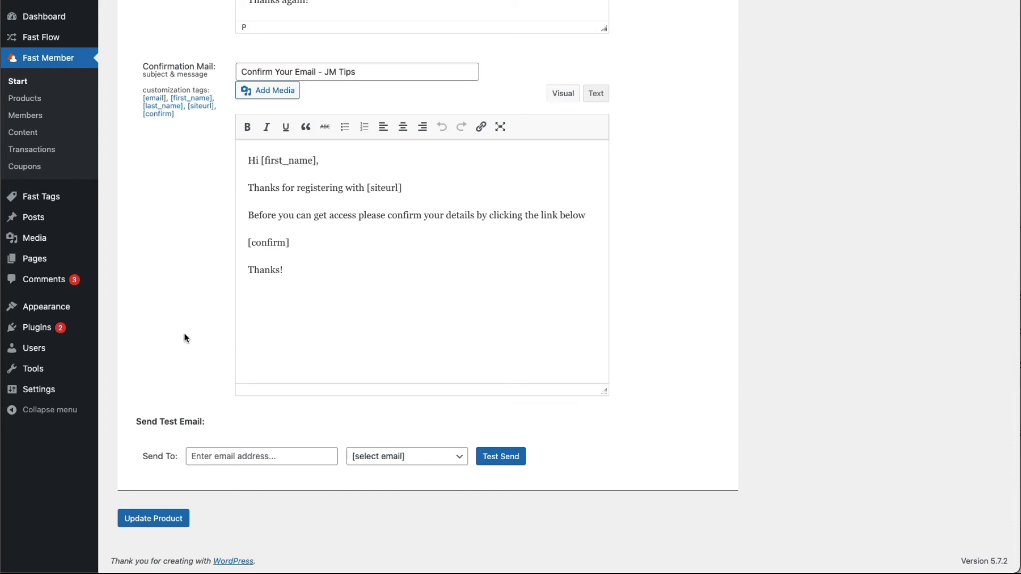
scroll(184, 335, up, 10)
scroll(184, 335, down, 5)
scroll(184, 335, up, 2)
scroll(183, 330, up, 2)
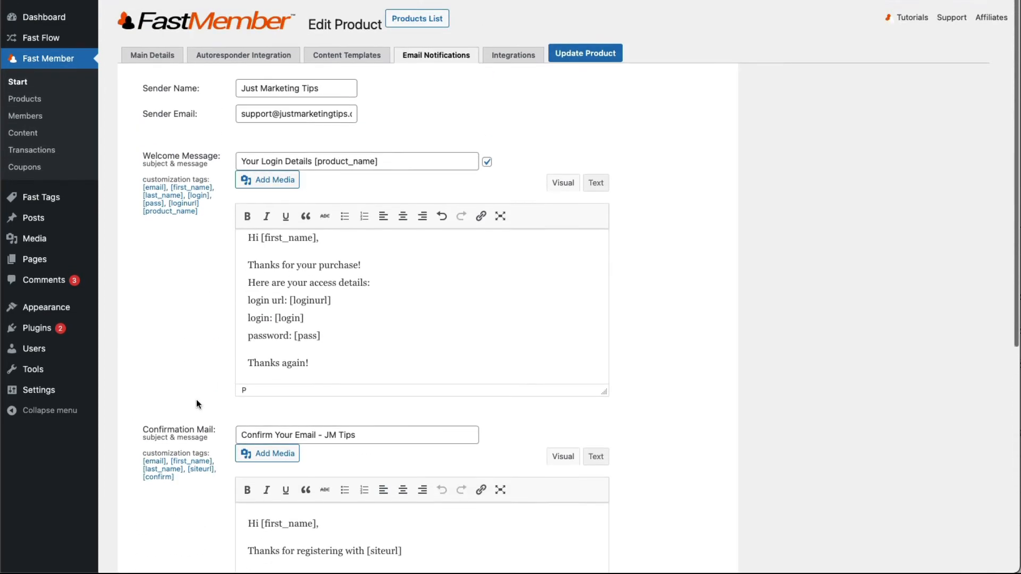
scroll(197, 335, down, 2)
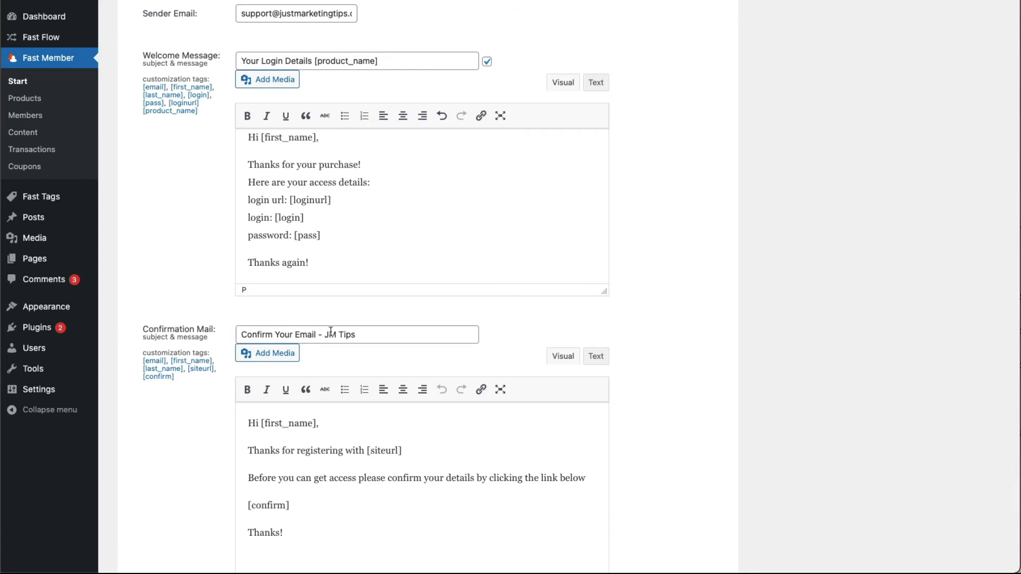
scroll(505, 333, up, 3)
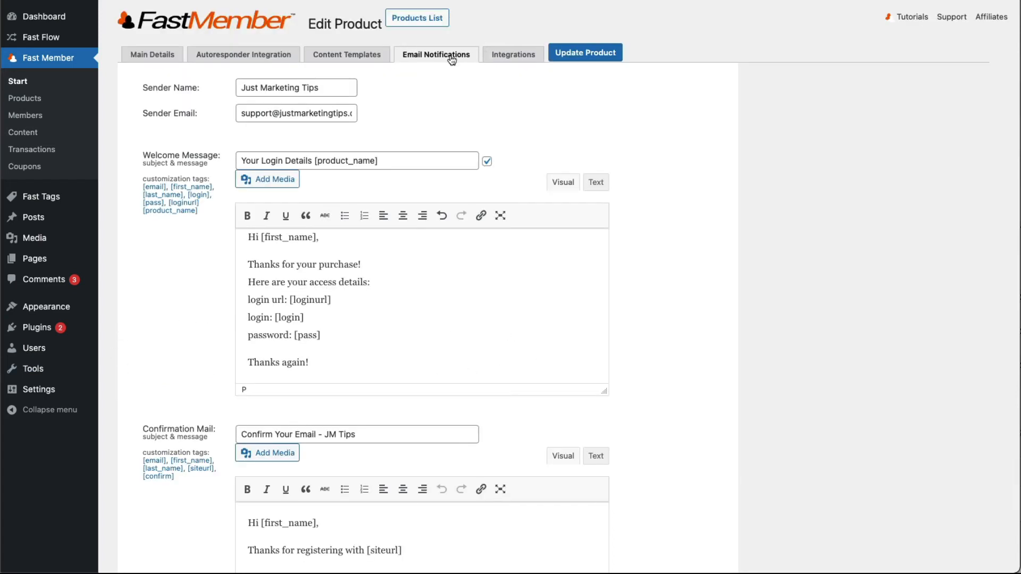
Look through the product's ClickBank, JVZoo, WPro and Fast Tags integration settings one after another.
click(511, 55)
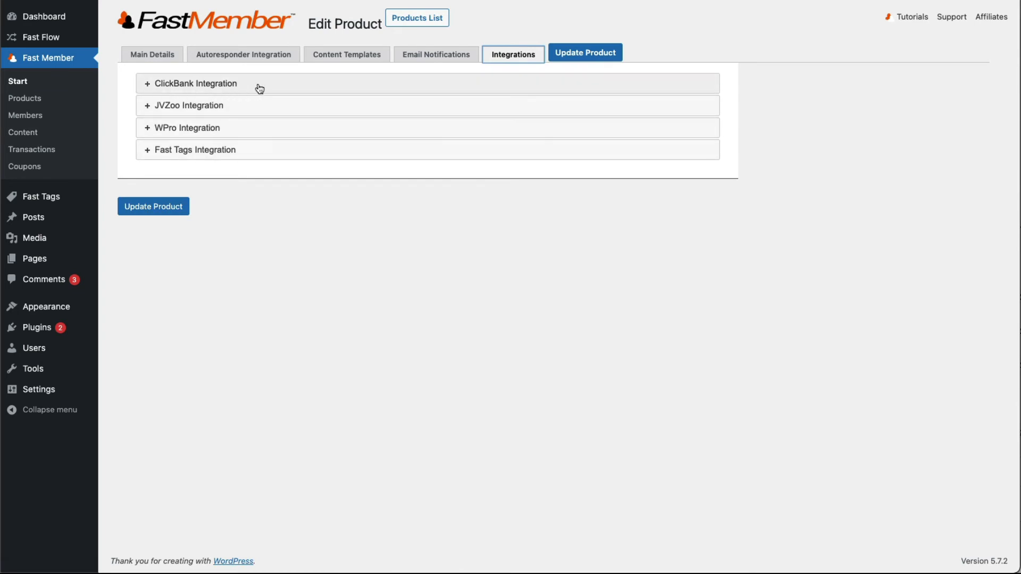
click(299, 89)
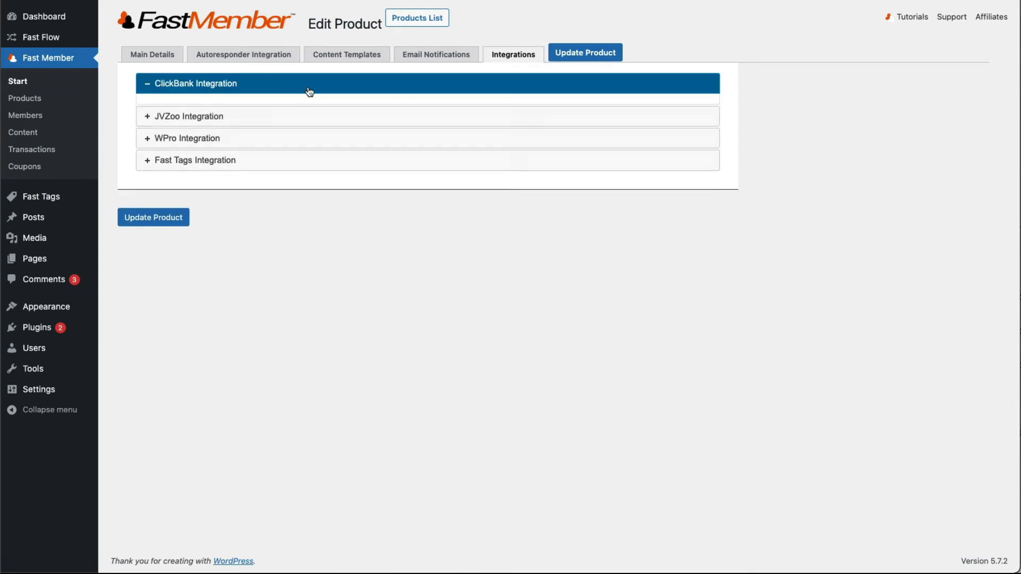
click(253, 294)
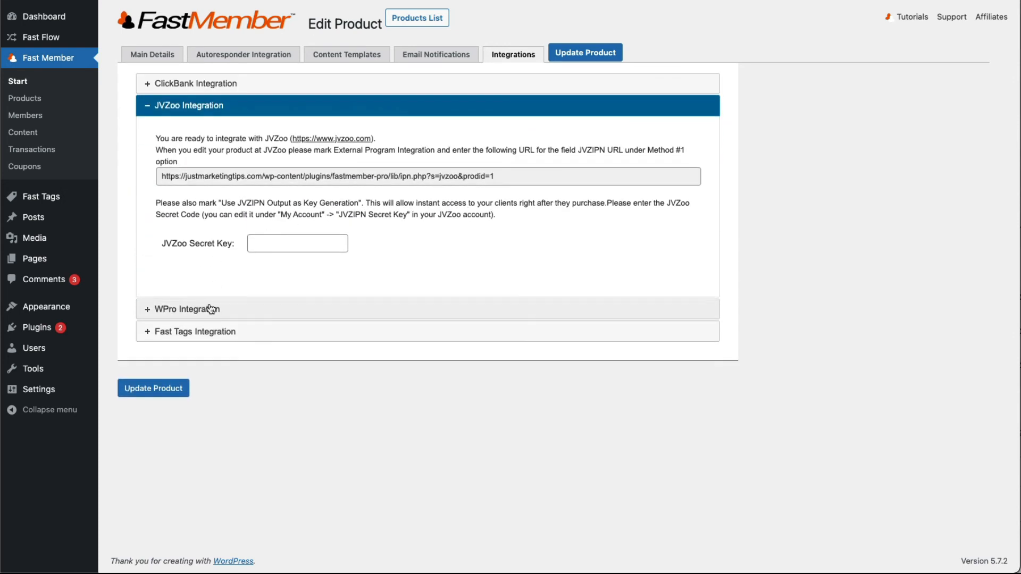
click(367, 306)
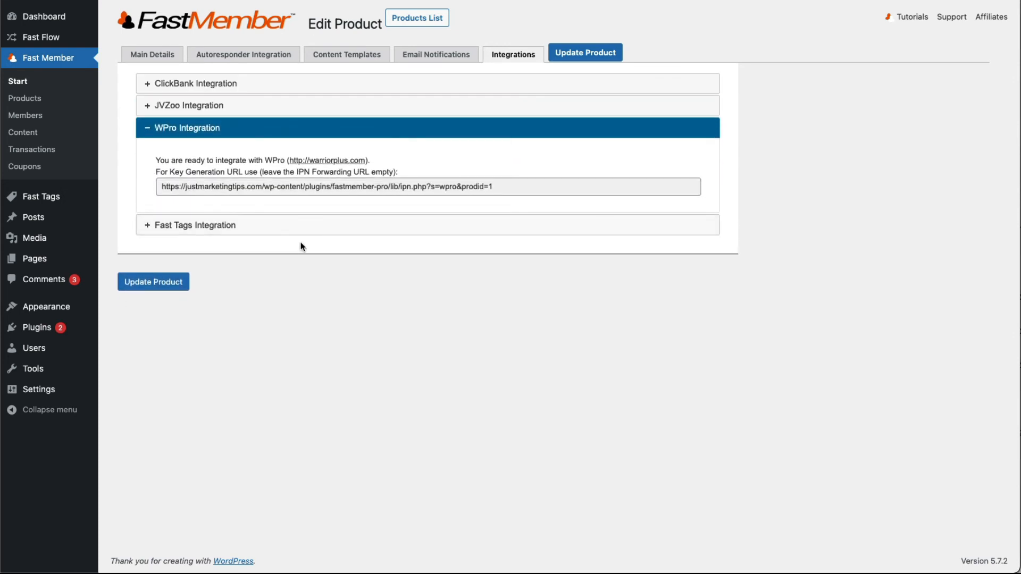
click(223, 228)
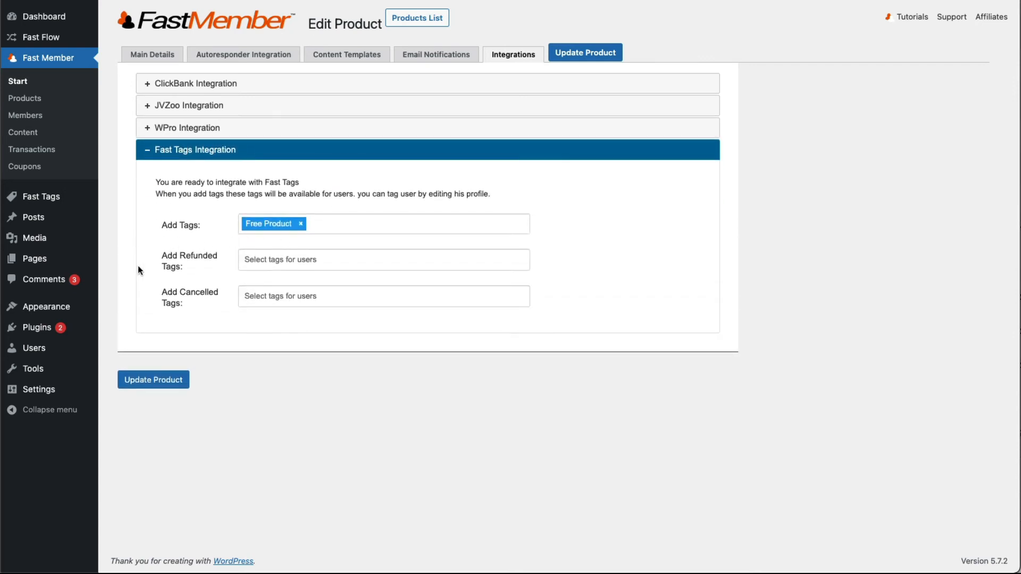
Remove the Free Product tag from the Fast Tags integration's Add Tags field and add it back.
click(301, 224)
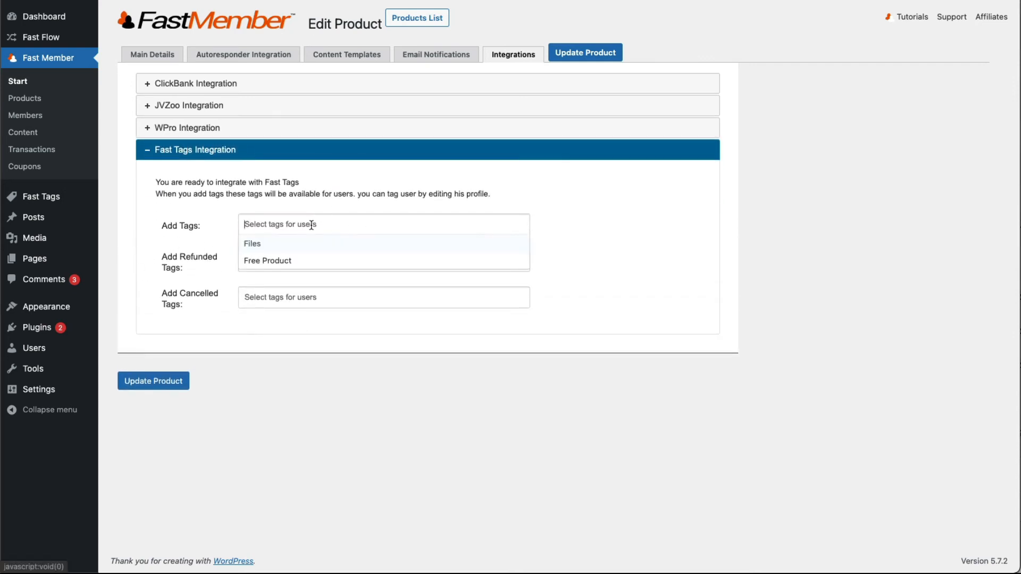
click(181, 234)
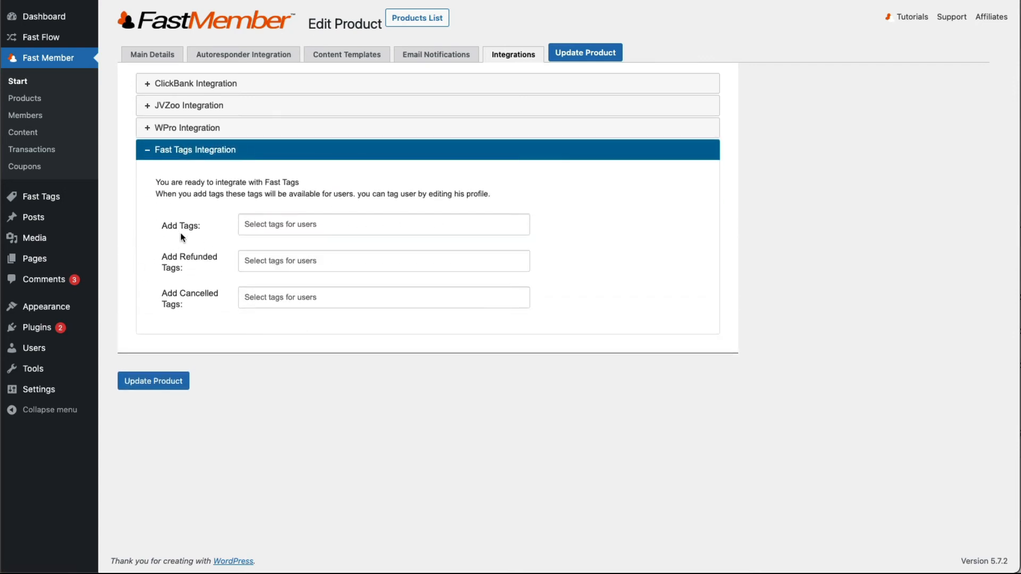
click(261, 224)
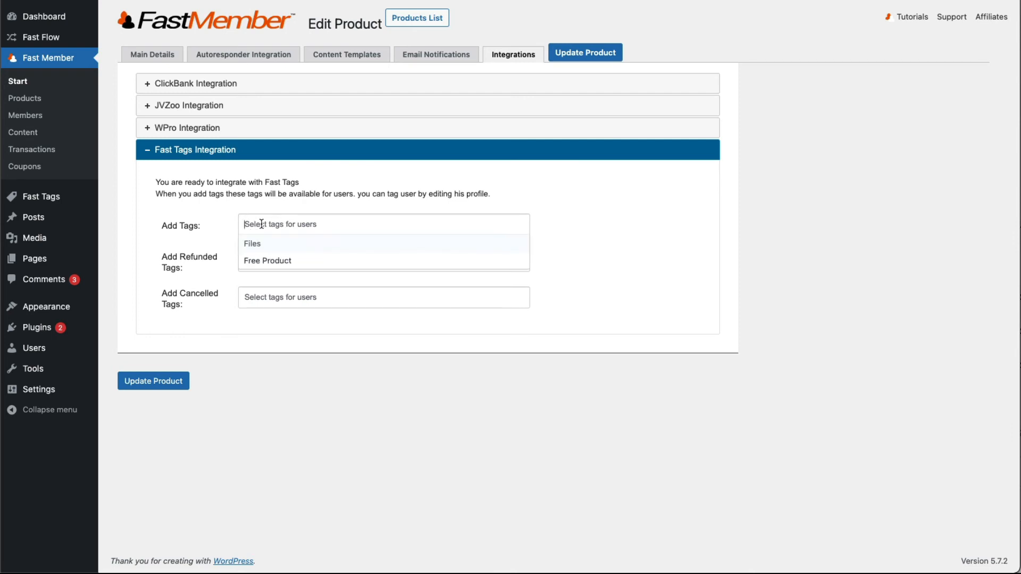
click(275, 261)
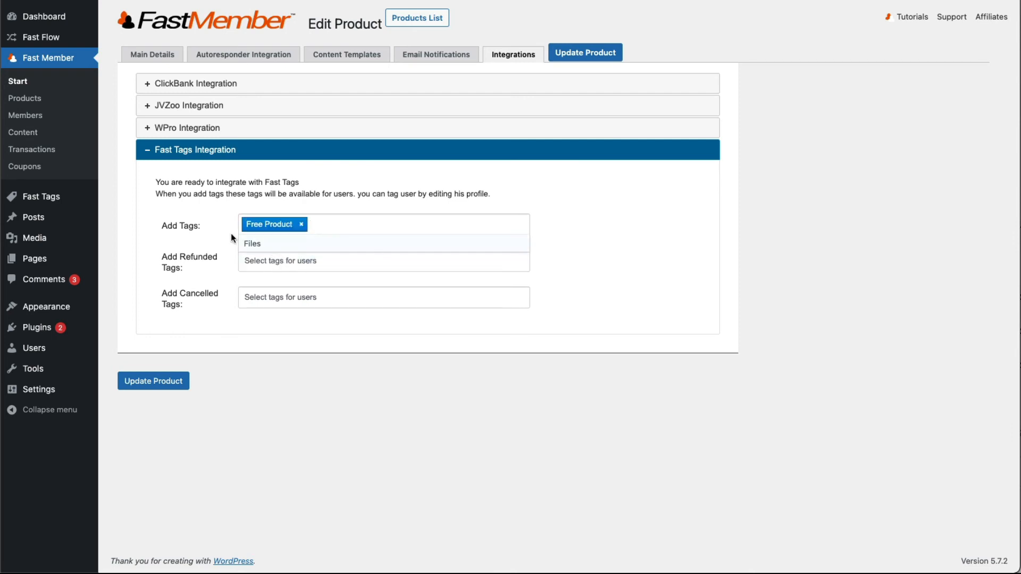
click(301, 224)
click(189, 266)
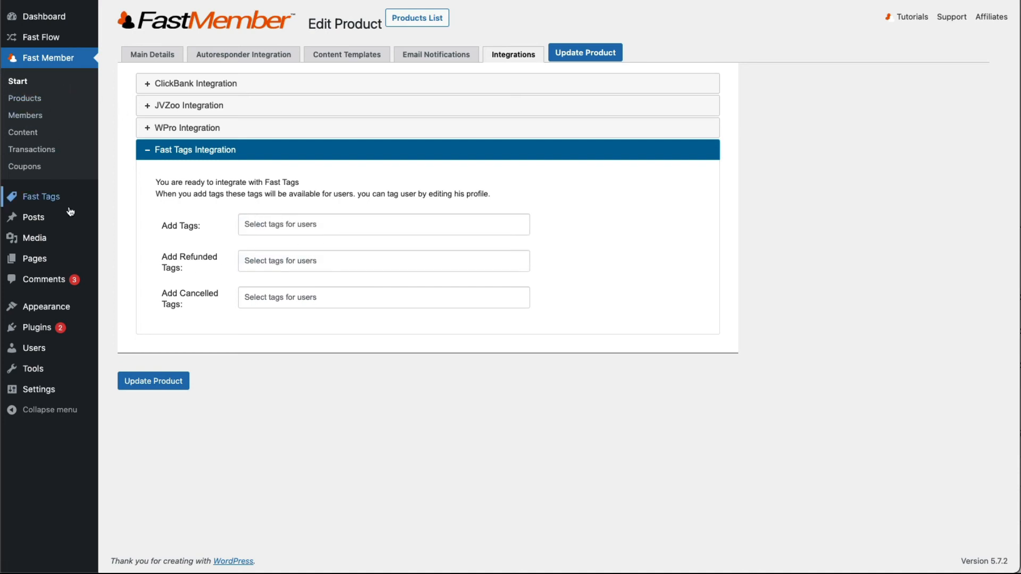
click(282, 222)
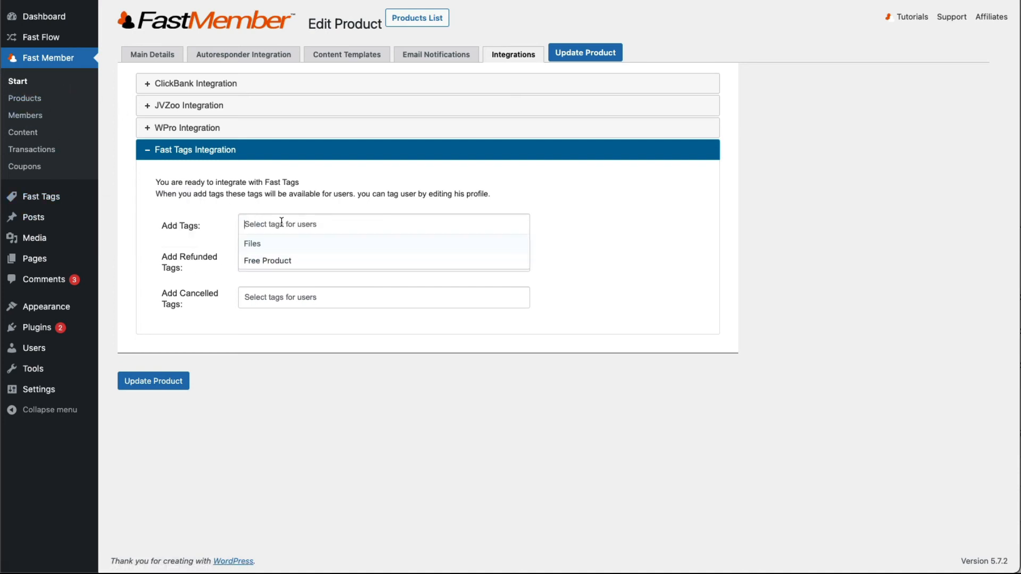
click(273, 261)
click(578, 258)
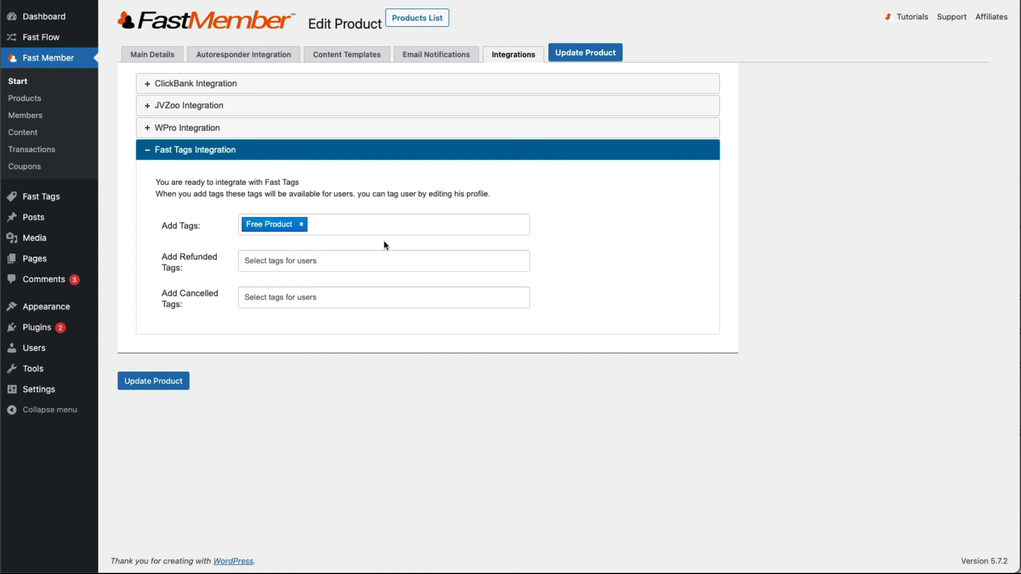
Create NEW TAG in the Fast Tags integration's Add Tags field, update the product, and check the saved tags.
click(357, 224)
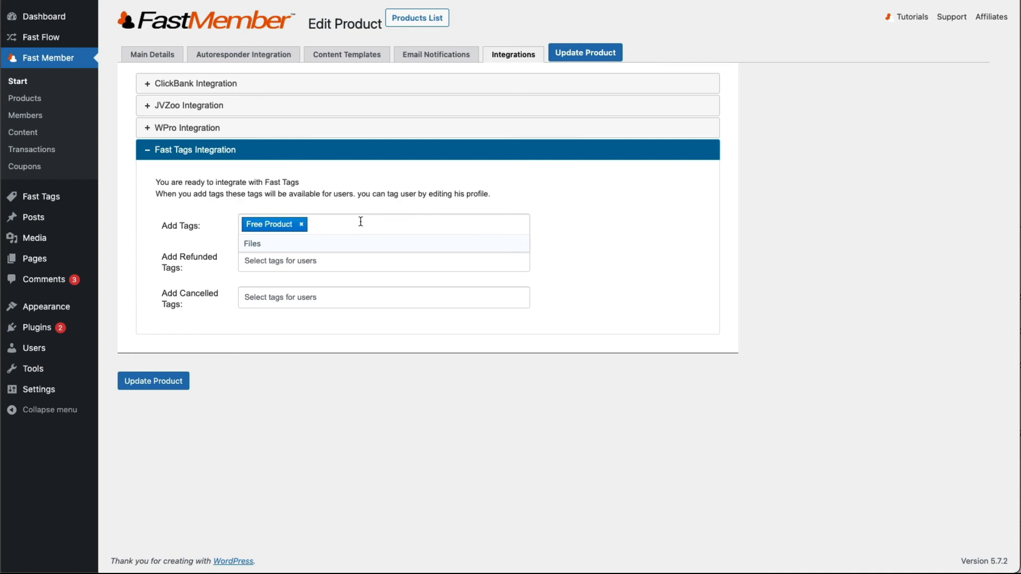
text(NEW TAG)
click(270, 244)
click(590, 54)
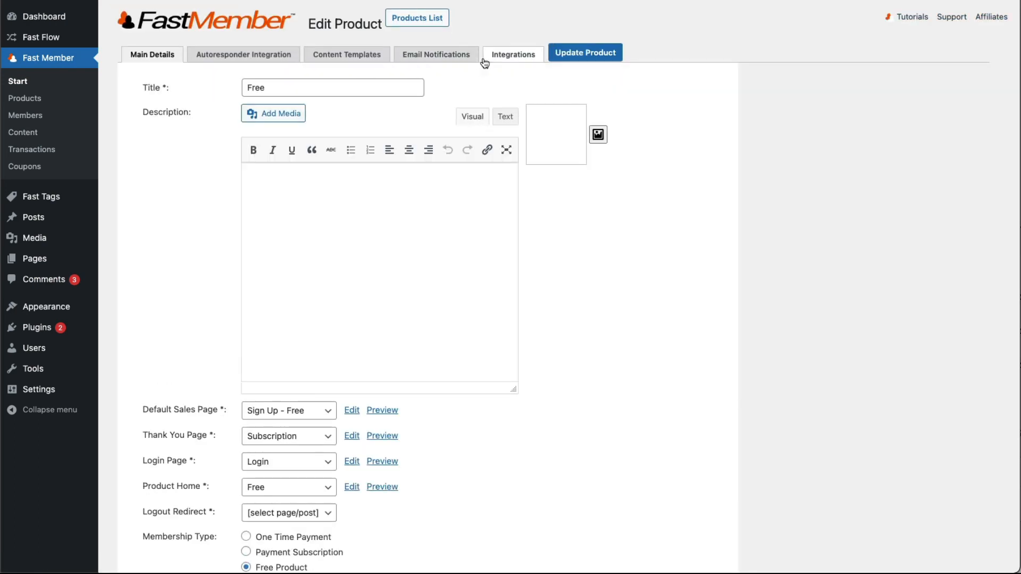
click(485, 61)
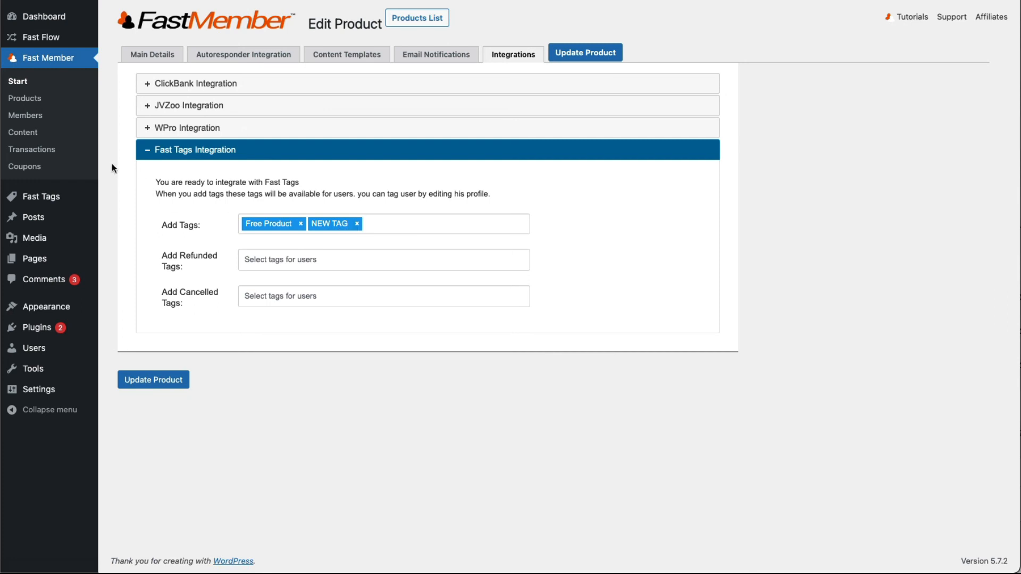
mouse_move(53, 200)
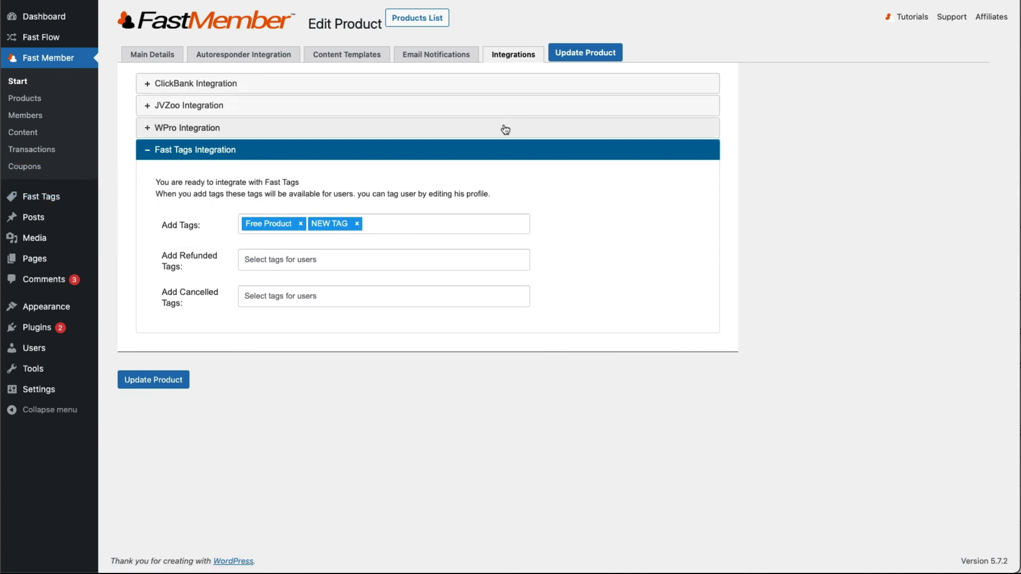
In the product's main details, try the One Time Payment and Payment Subscription membership types, then return to Free Product.
click(150, 56)
scroll(132, 167, down, 6)
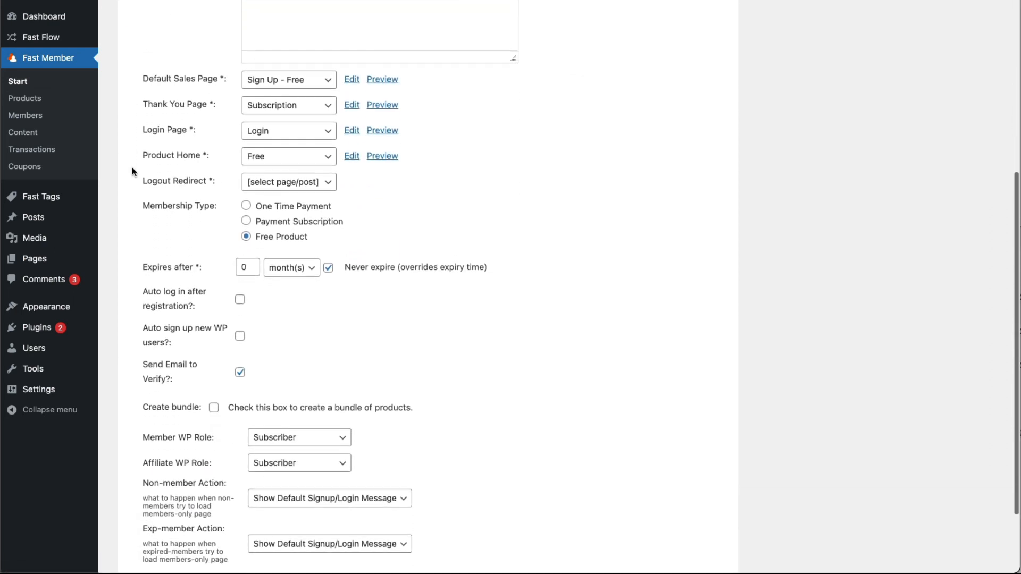
scroll(132, 167, down, 2)
scroll(209, 162, up, 4)
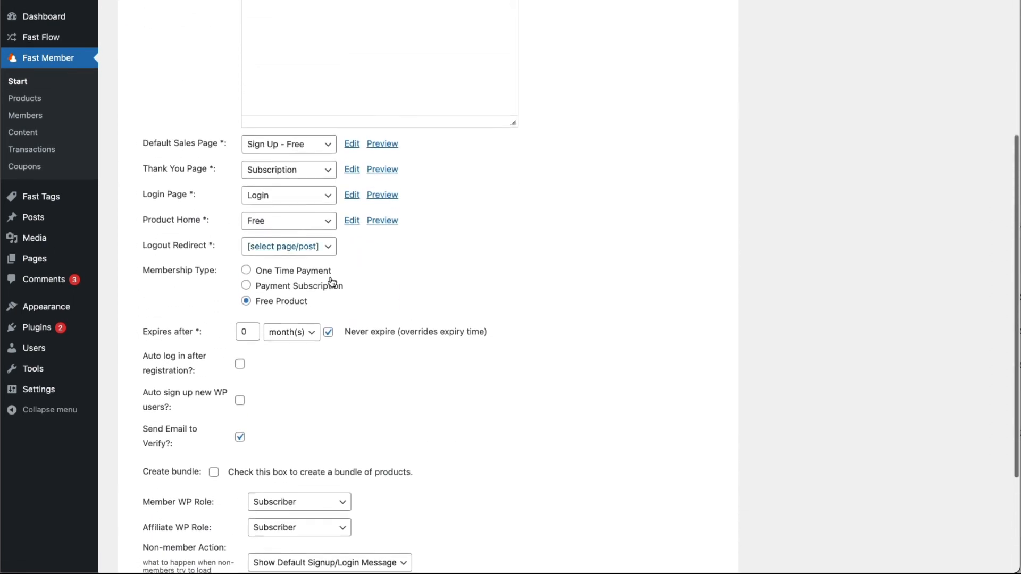
click(246, 286)
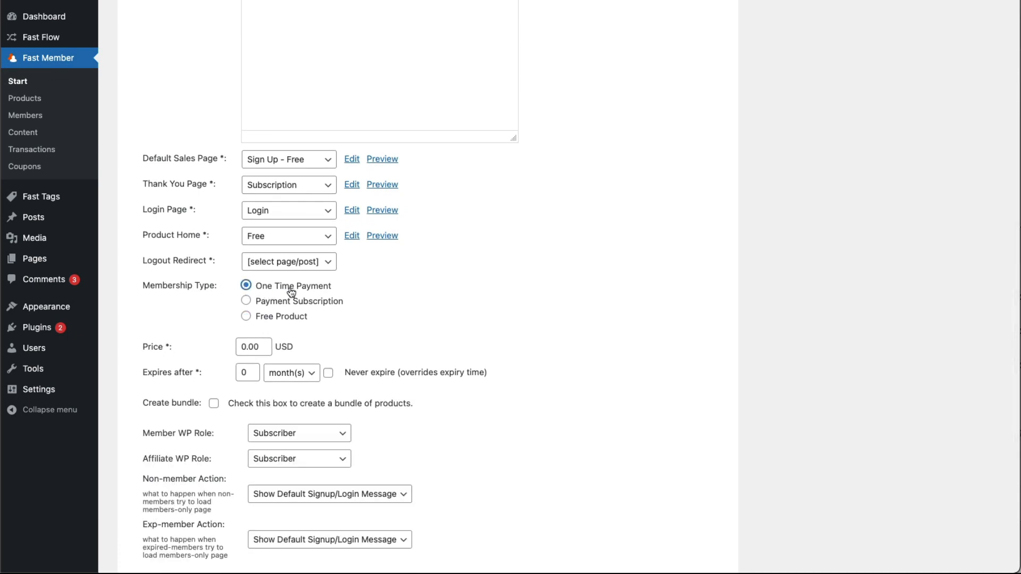
click(246, 301)
click(246, 317)
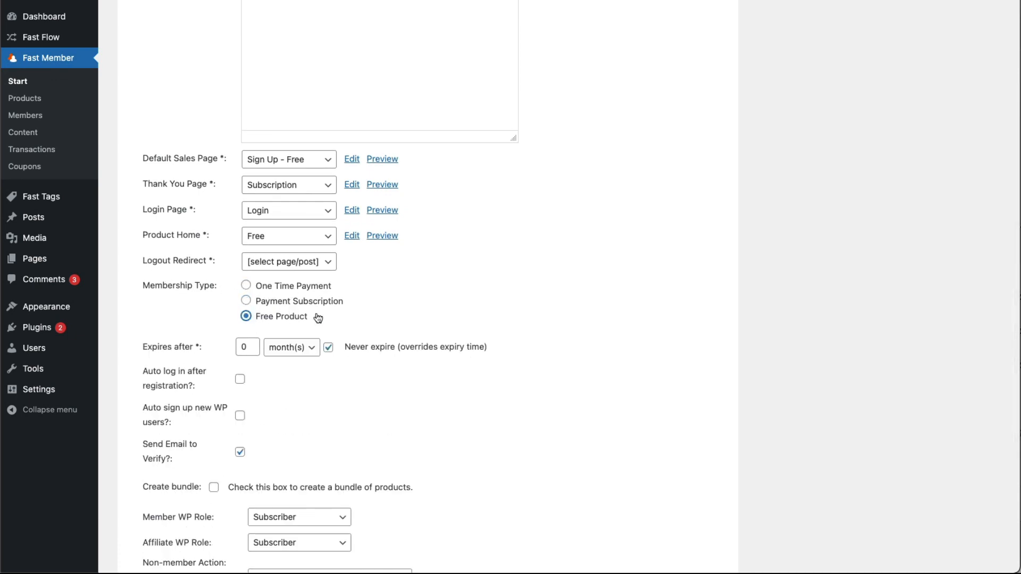